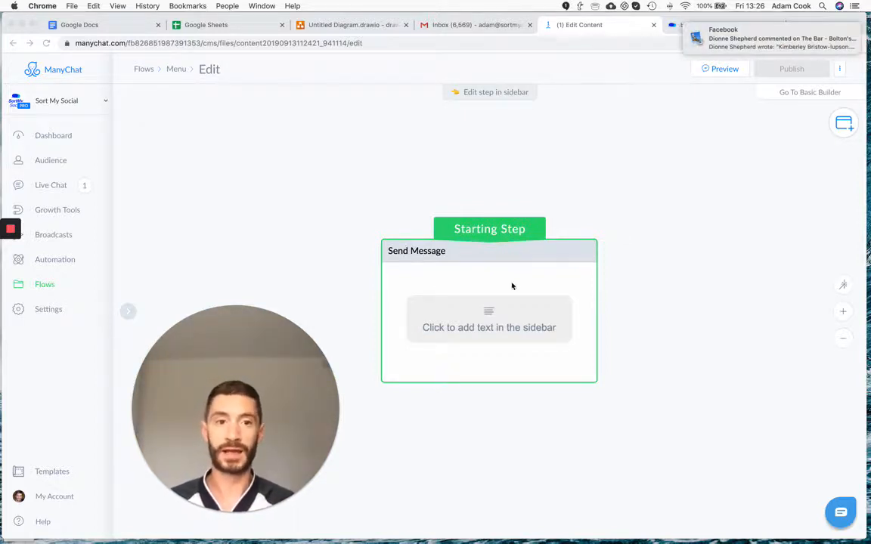
Step: Open the starting Send Message step and begin editing its empty text block
drag(507, 292, 521, 260)
click(518, 309)
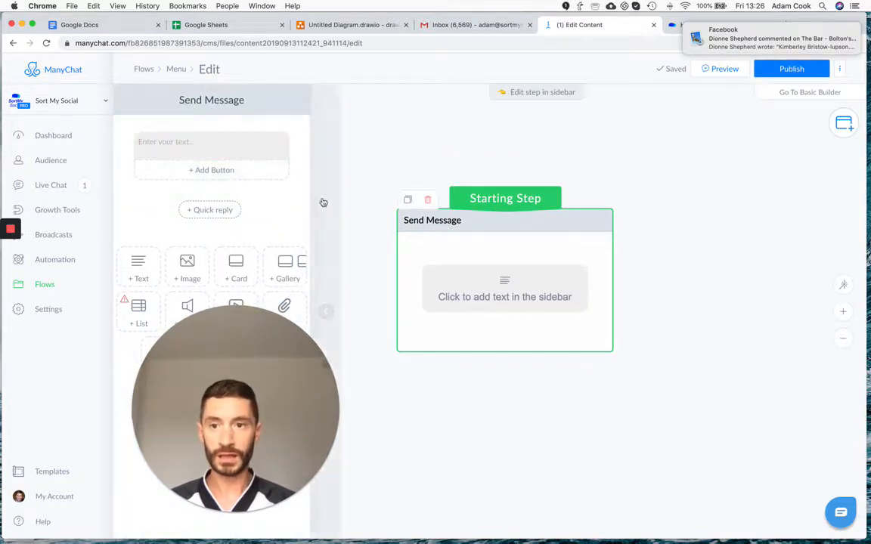
click(241, 149)
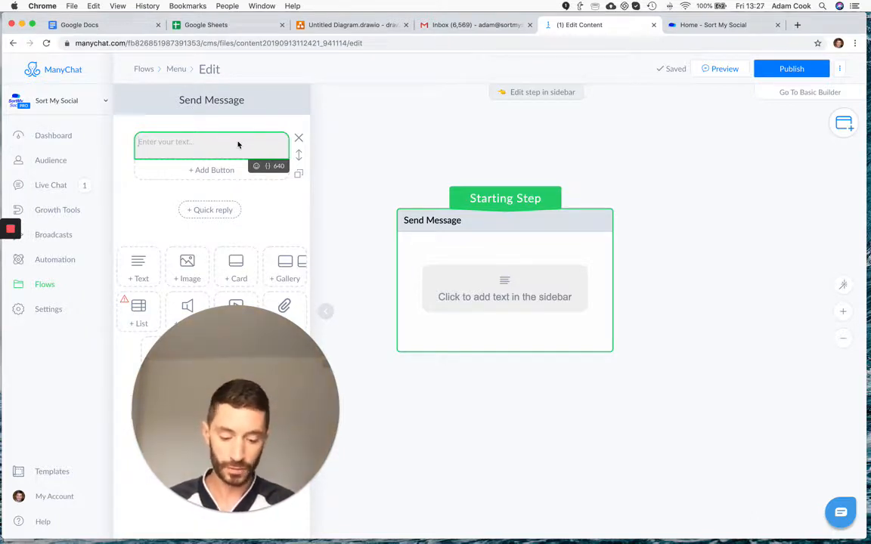
text(W)
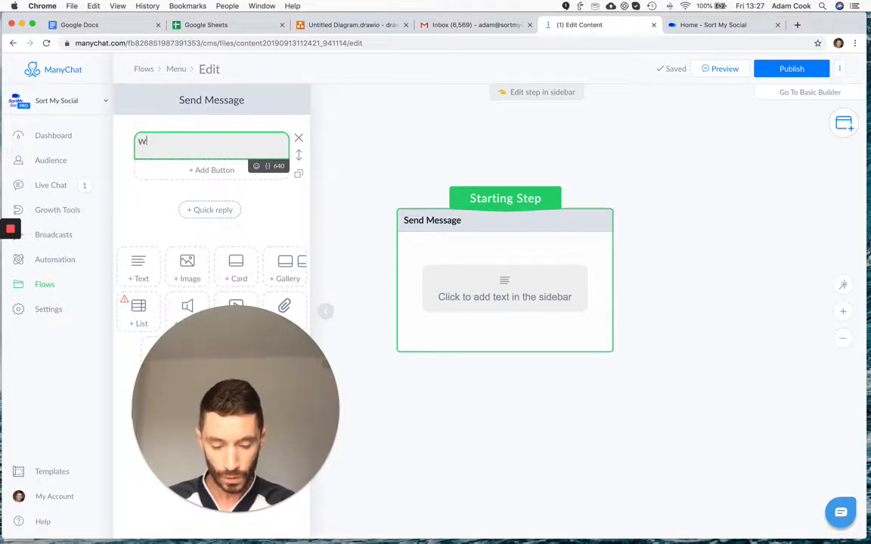
text(ould you)
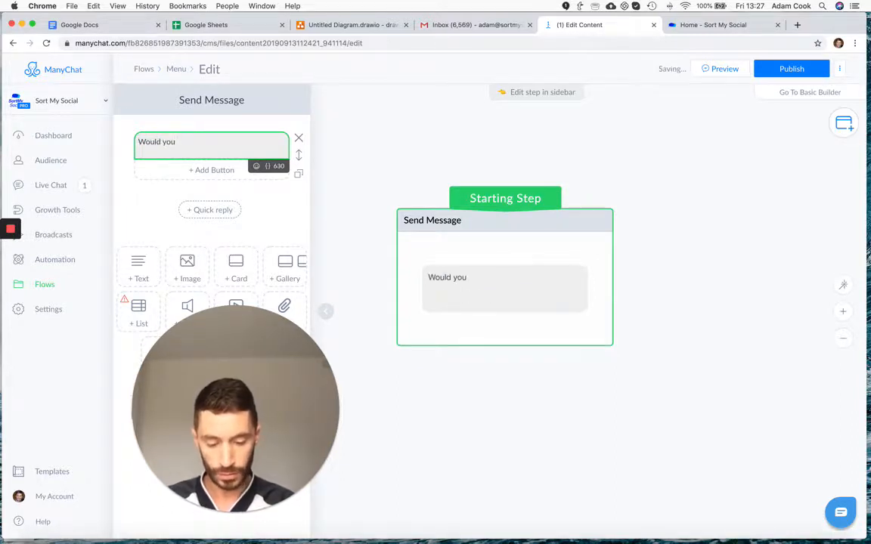
key(BackSpace)
key(BackSpace)
key(BackSpace)
key(BackSpace)
key(BackSpace)
key(BackSpace)
key(BackSpace)
key(BackSpace)
key(BackSpace)
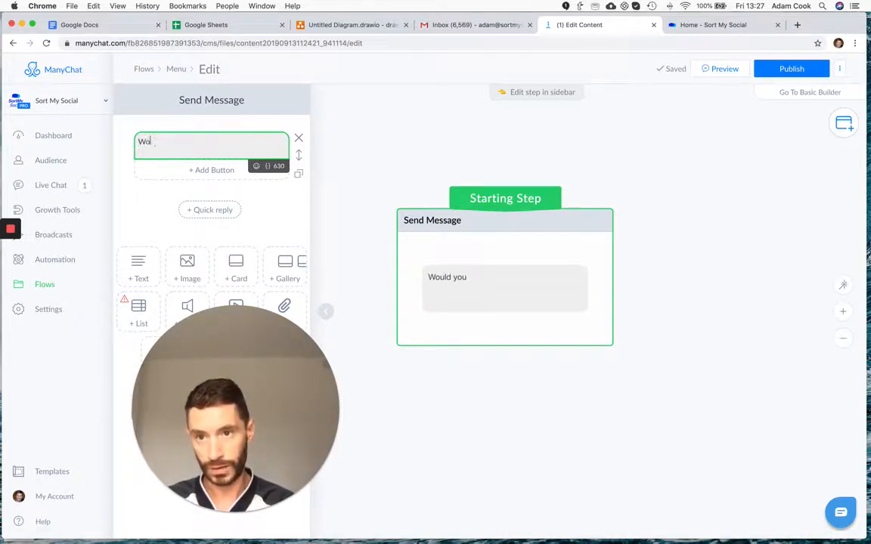
key(BackSpace)
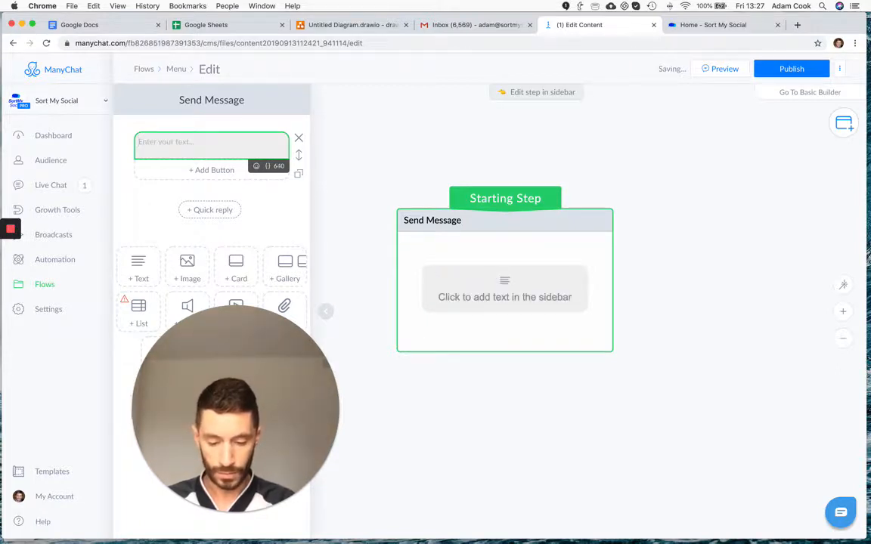
Step: Enter "What menu would you like to see?" as the starting step's message text
text(What menu)
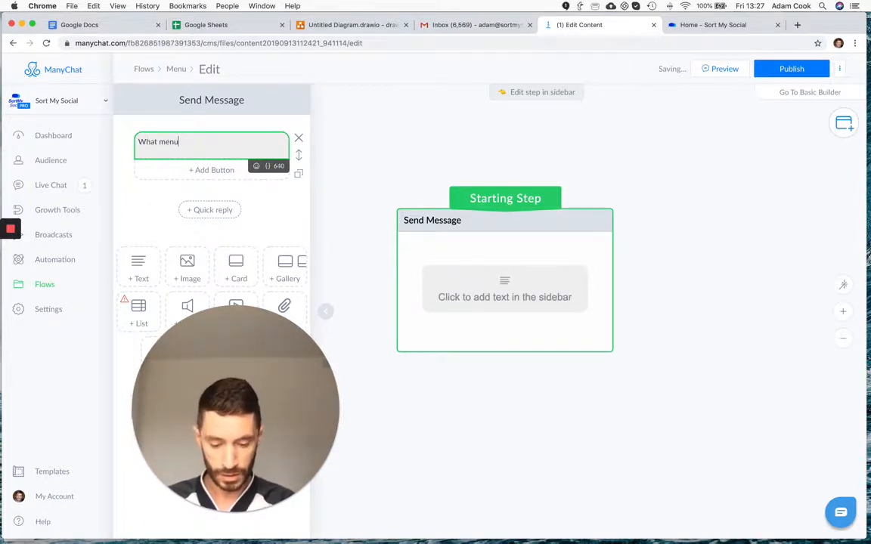
text( would you )
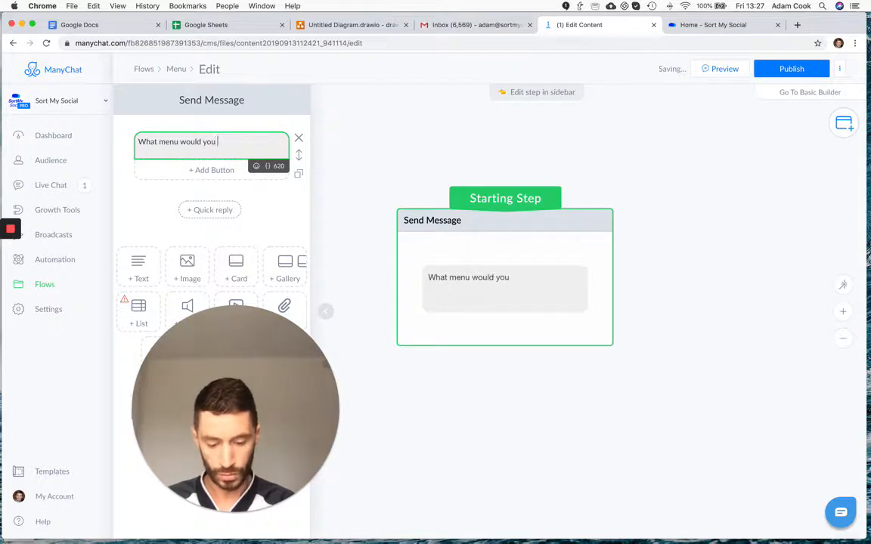
text(like to s)
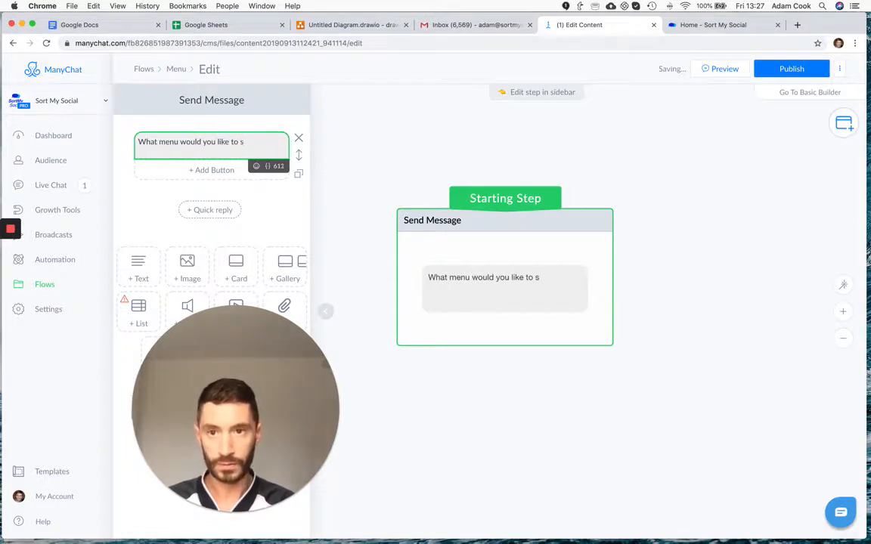
text(ee?)
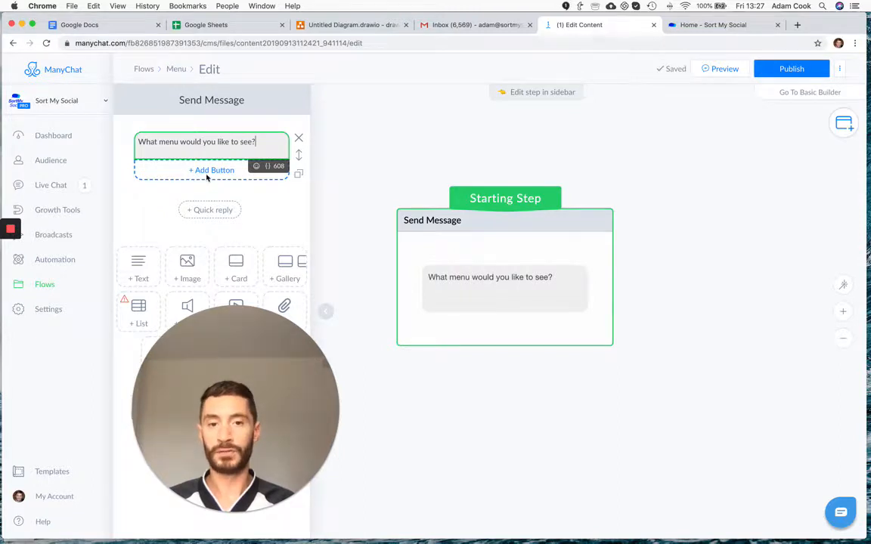
Step: Add two buttons under the starting message, titled "Food Menu" and "Drinks Menu"
click(208, 172)
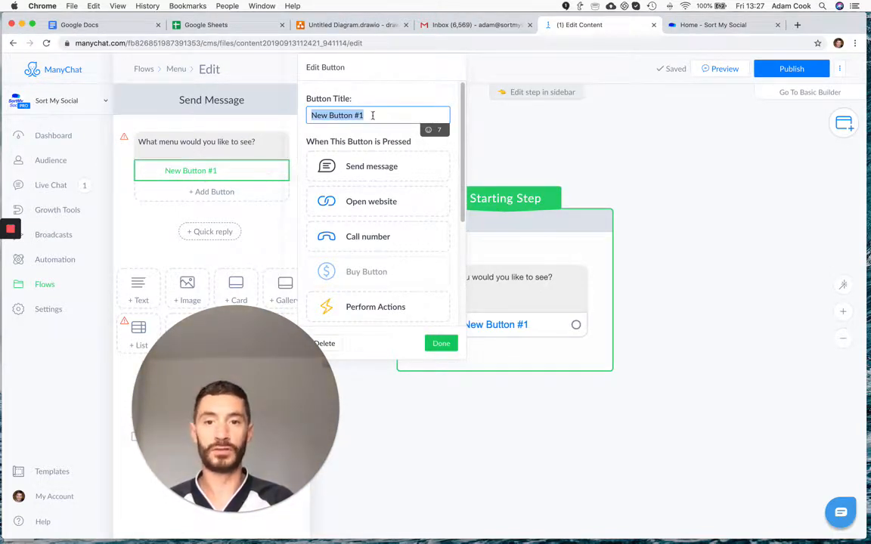
text(Food)
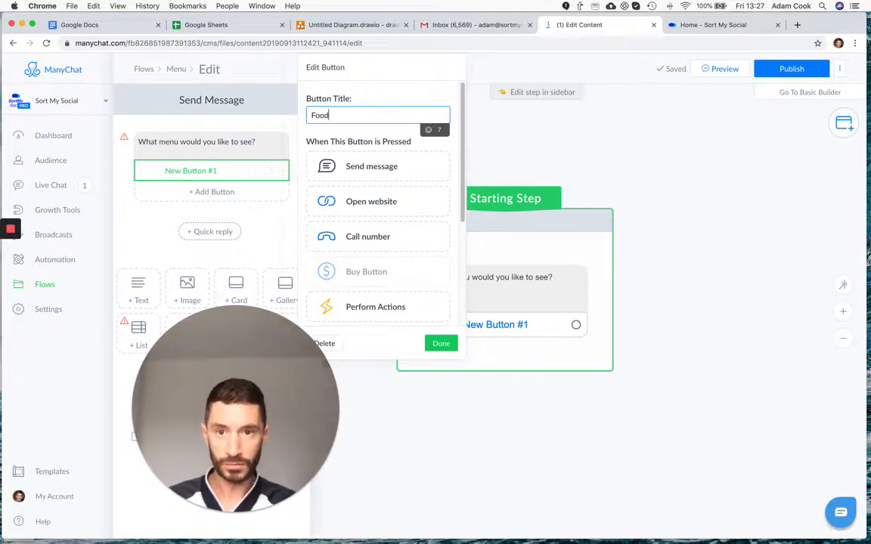
text( Menu)
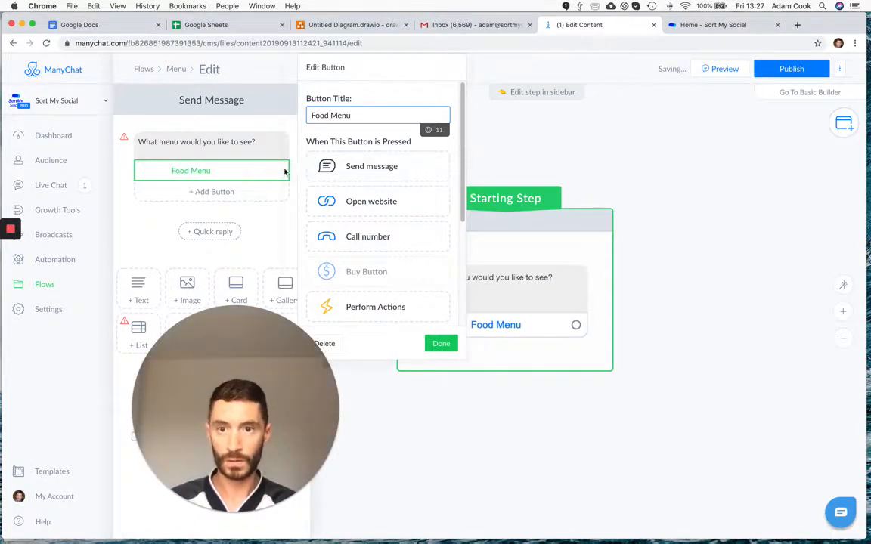
click(224, 193)
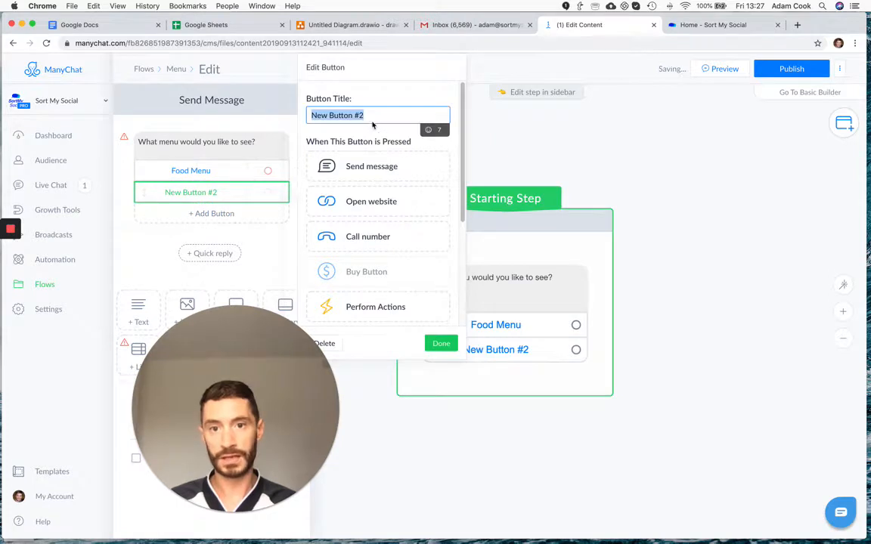
text(Drinks Menu)
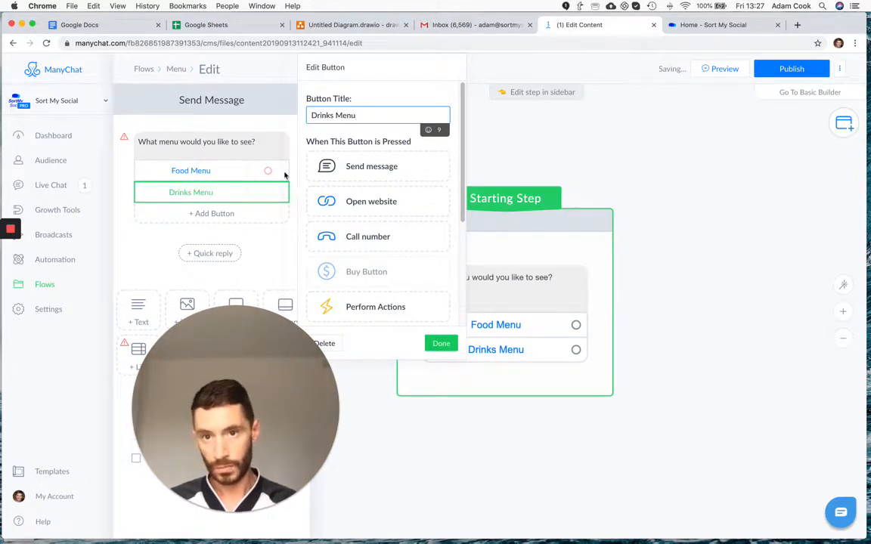
Step: Add a third button titled "Desserts Menu" to the starting message and finish editing it
click(215, 213)
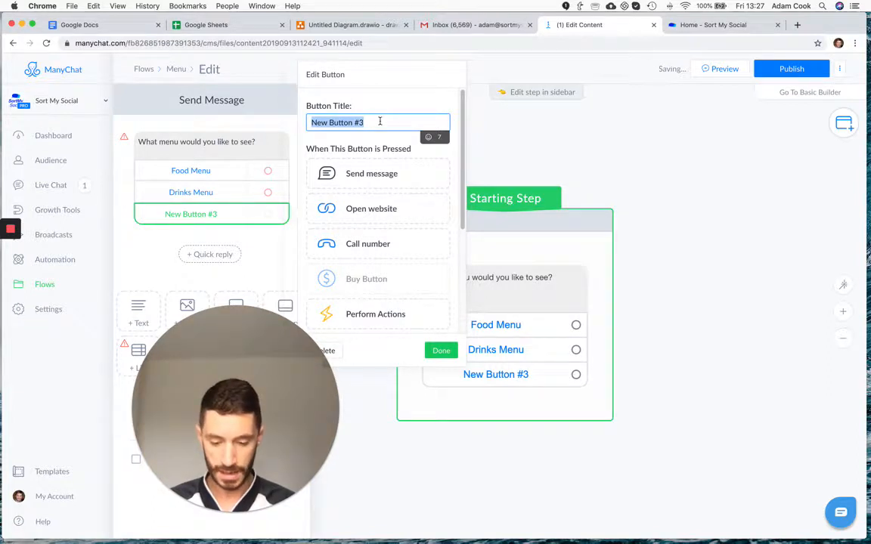
text(Dess)
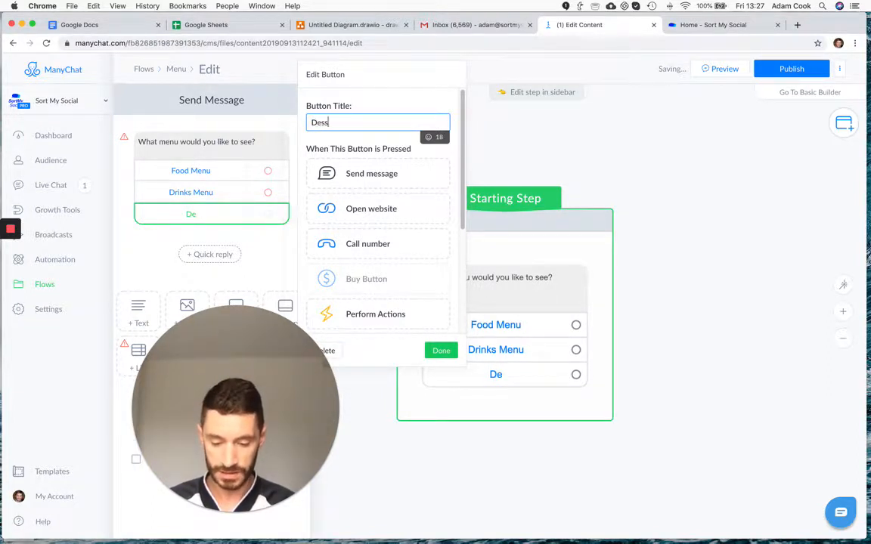
text(erts MEn)
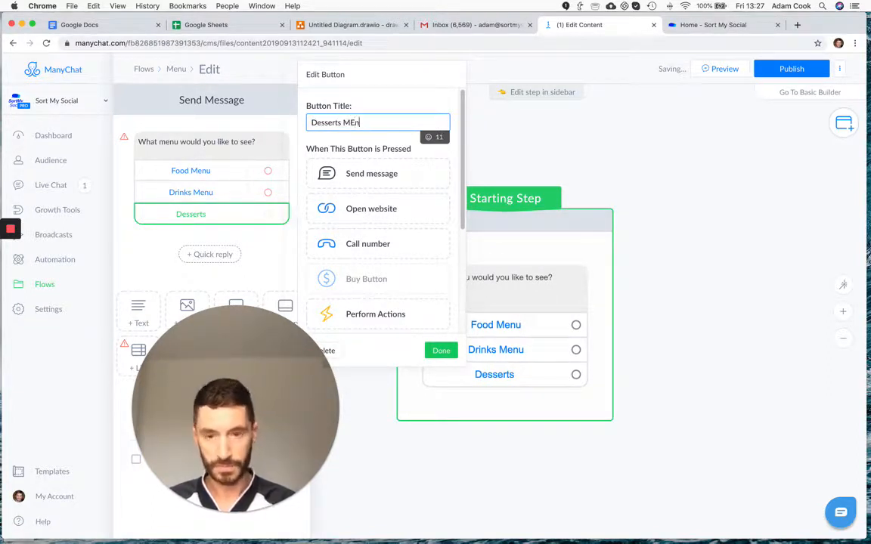
text(u)
key(BackSpace)
key(BackSpace)
key(BackSpace)
text(e)
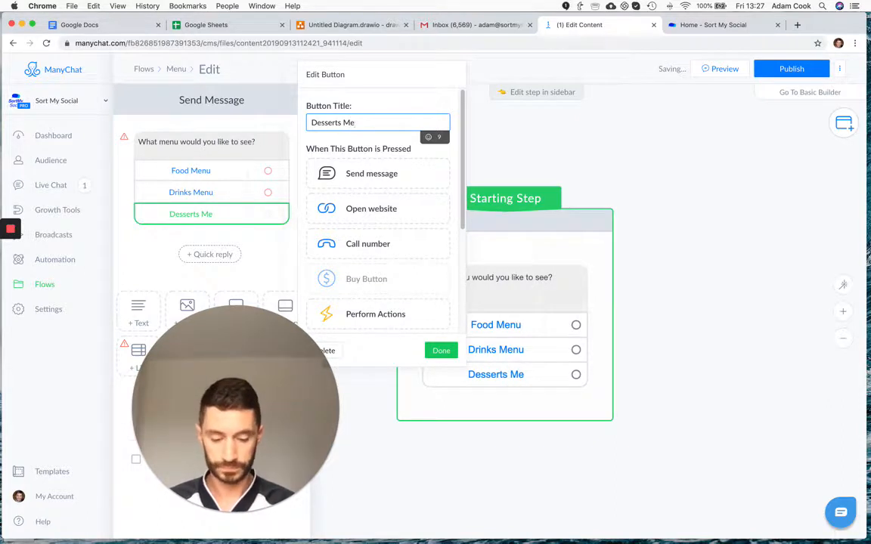
text(nu)
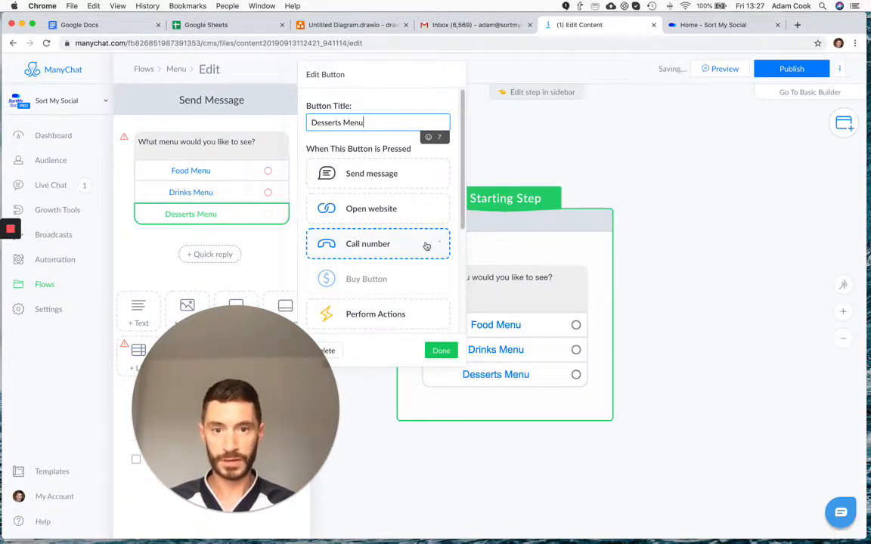
click(441, 350)
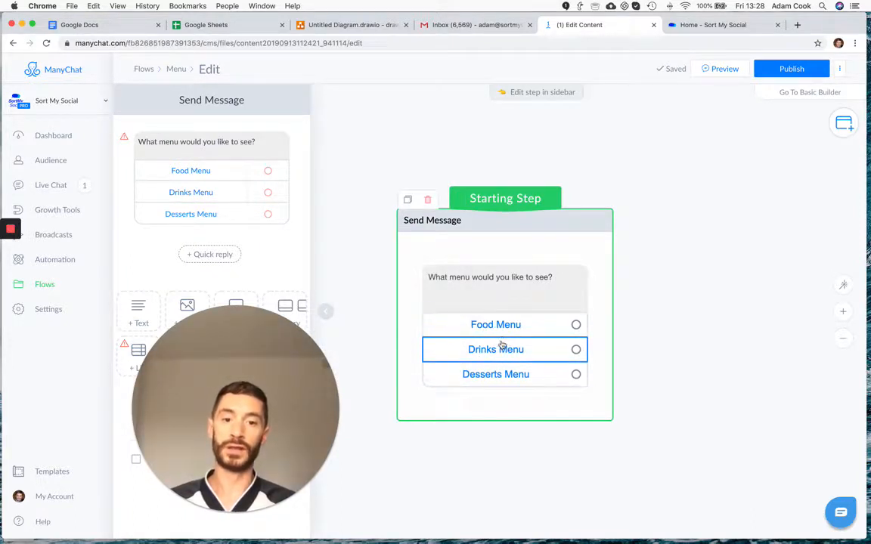
Step: Connect the Food Menu button to a new Send Message step placed beside the starting step
click(576, 326)
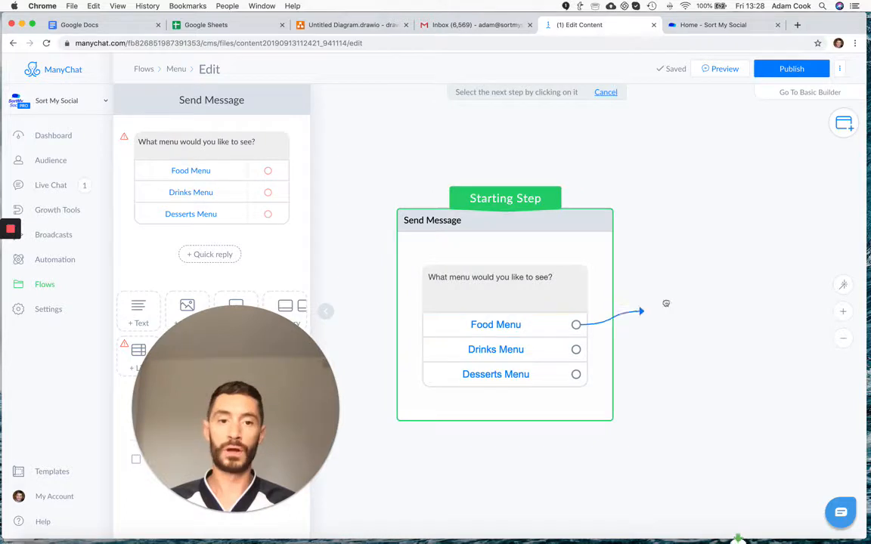
click(720, 219)
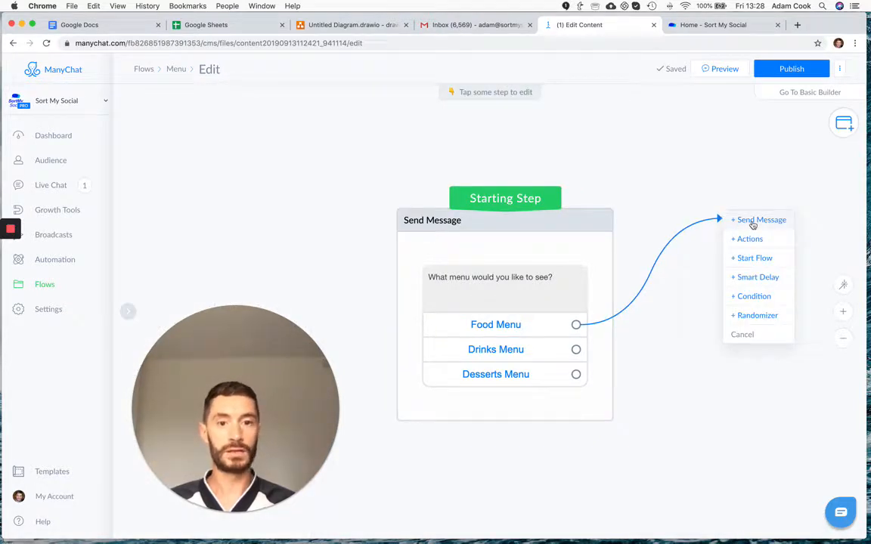
click(751, 220)
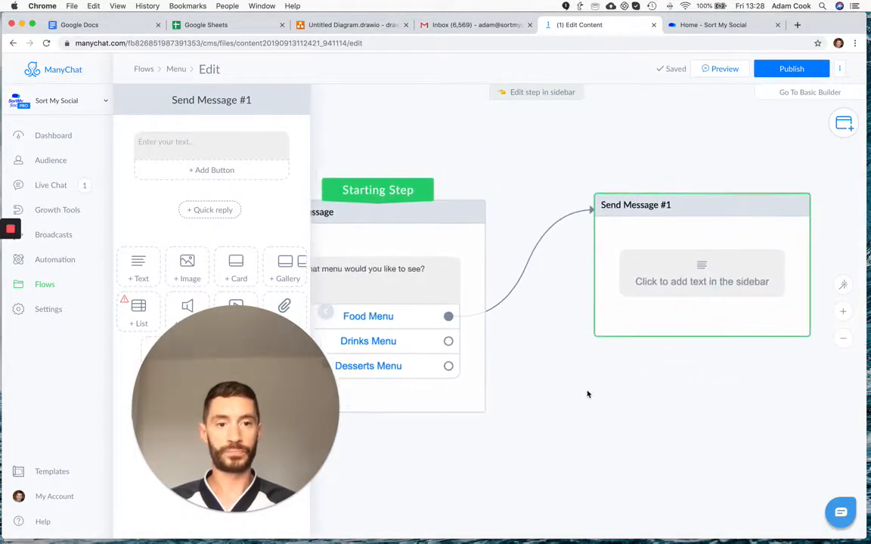
Step: Enter "Do you want to see the lunch or evening menu?" as the text of the message linked to Food Menu
click(686, 280)
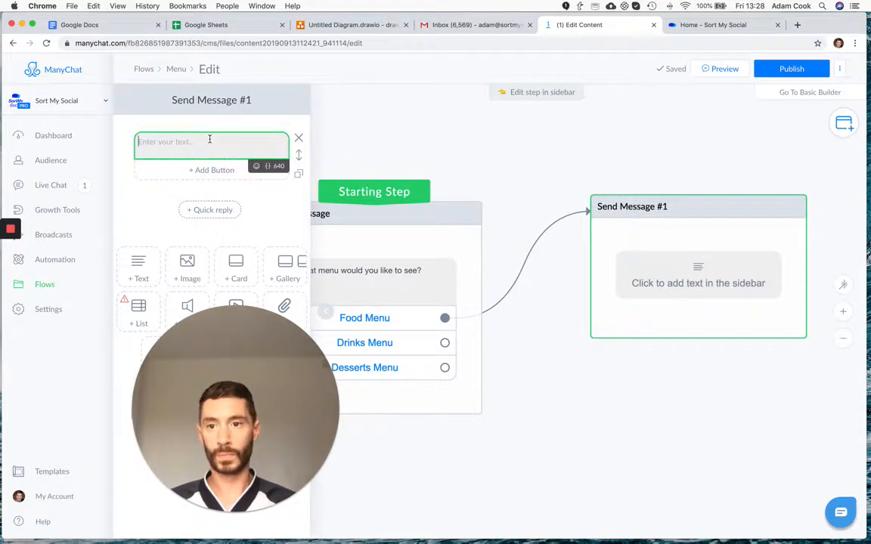
text(Do you want)
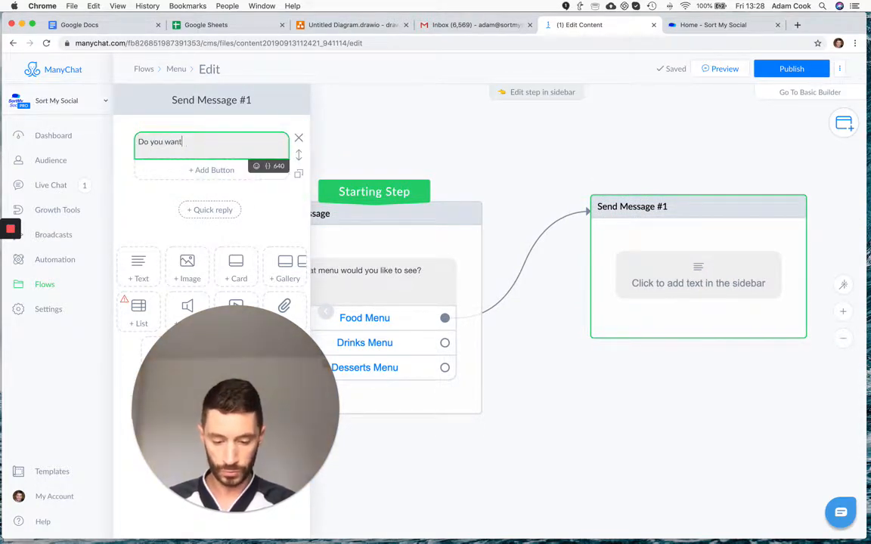
text( to see the l)
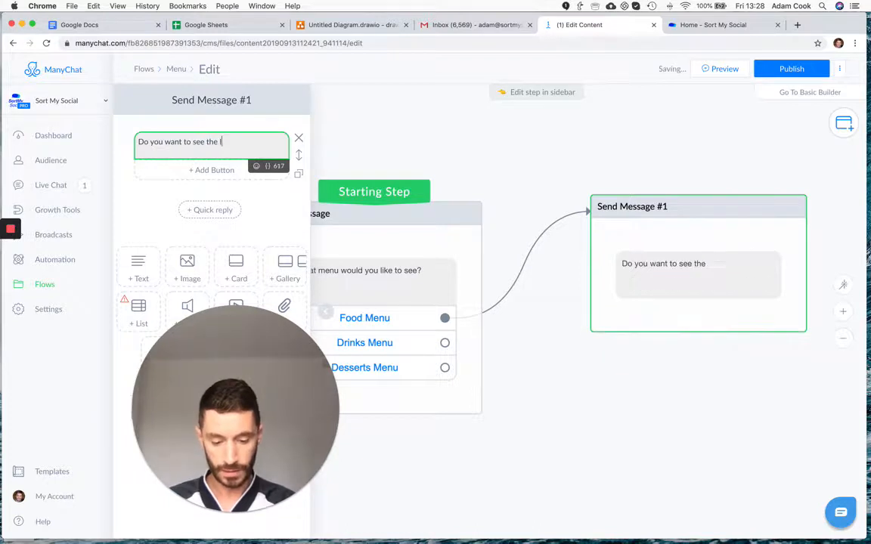
text(unch or)
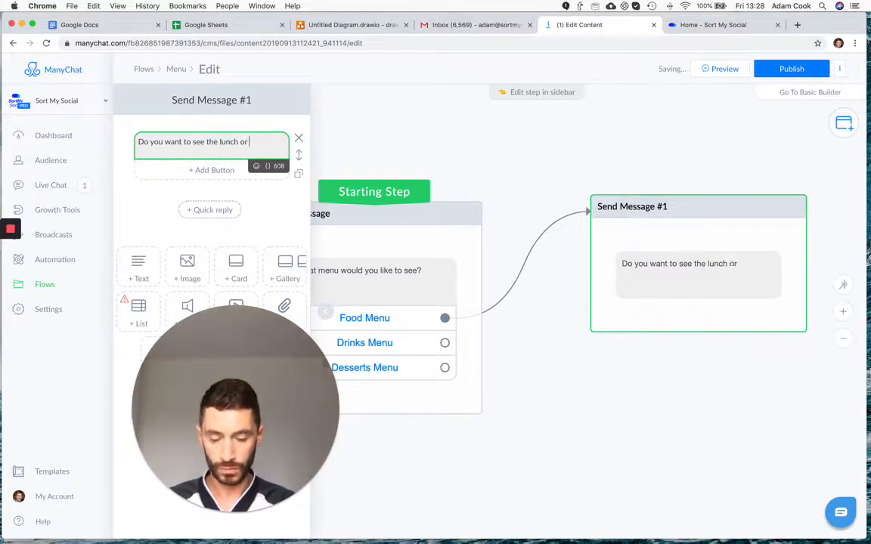
text( evening menu?)
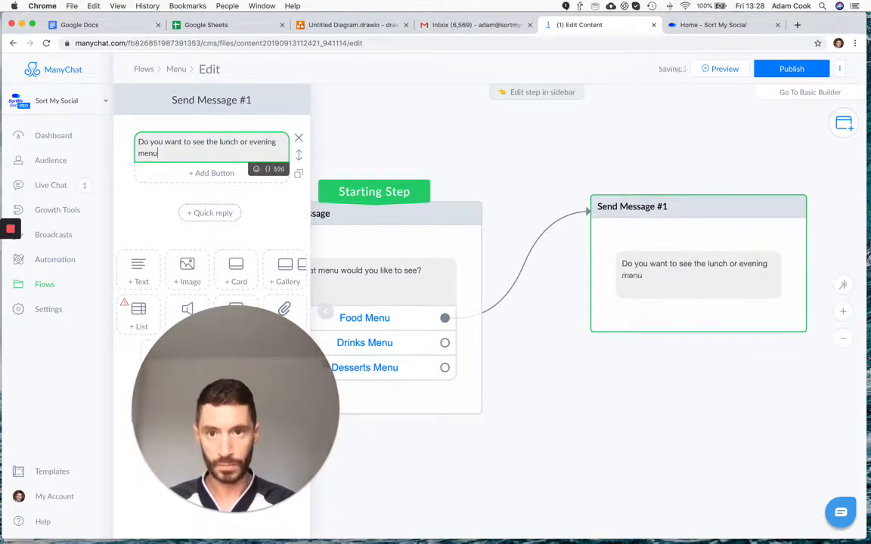
Step: Add two buttons titled "Lunch" and "Evening" under the lunch-or-evening question
click(211, 173)
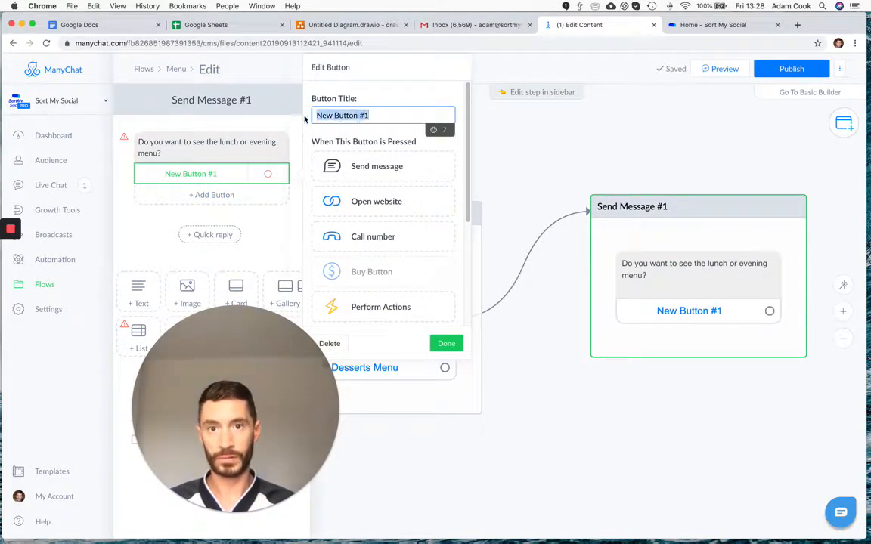
text(Lunch)
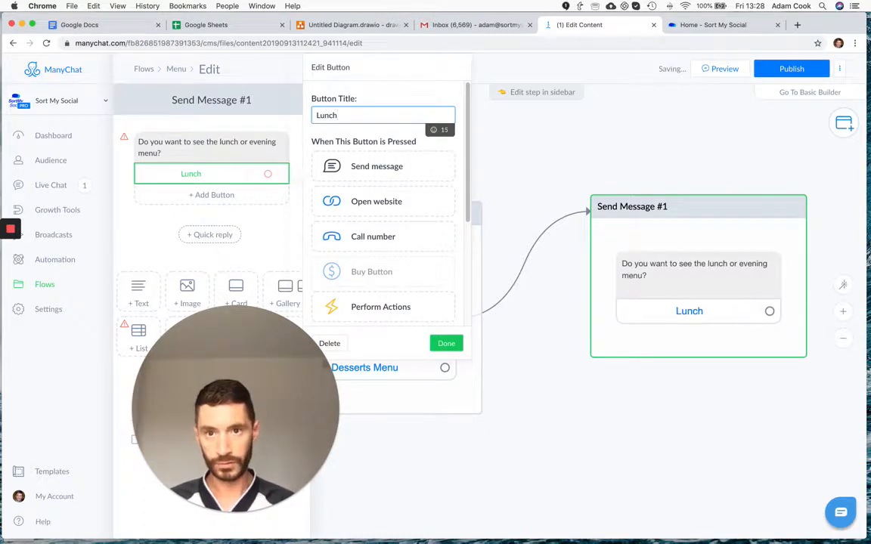
click(199, 200)
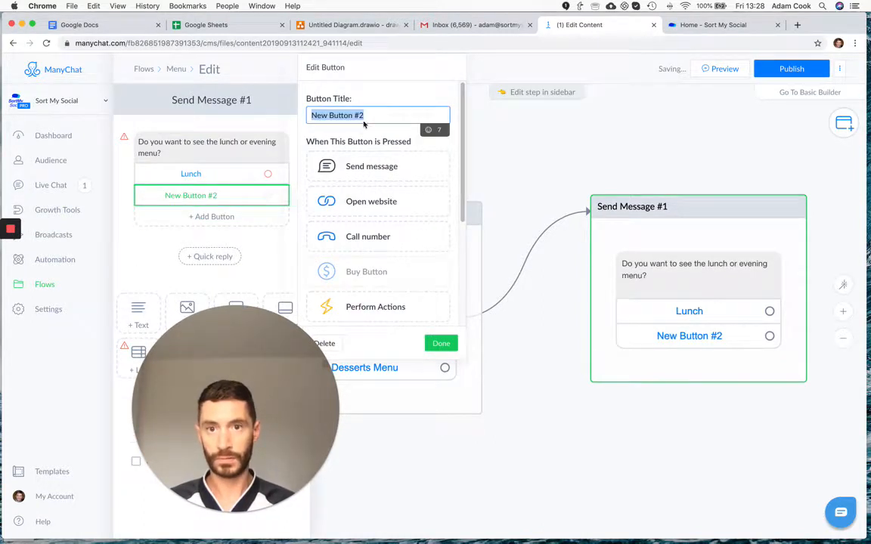
text(Evening)
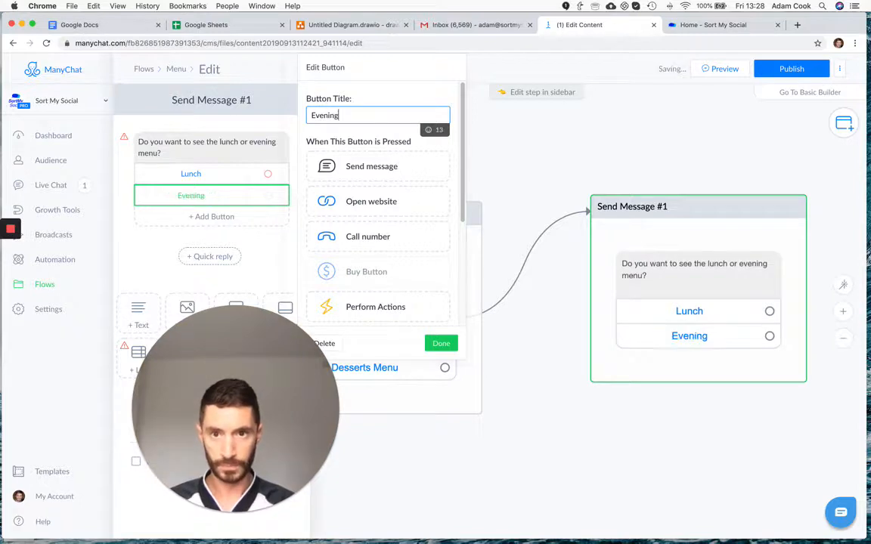
click(442, 344)
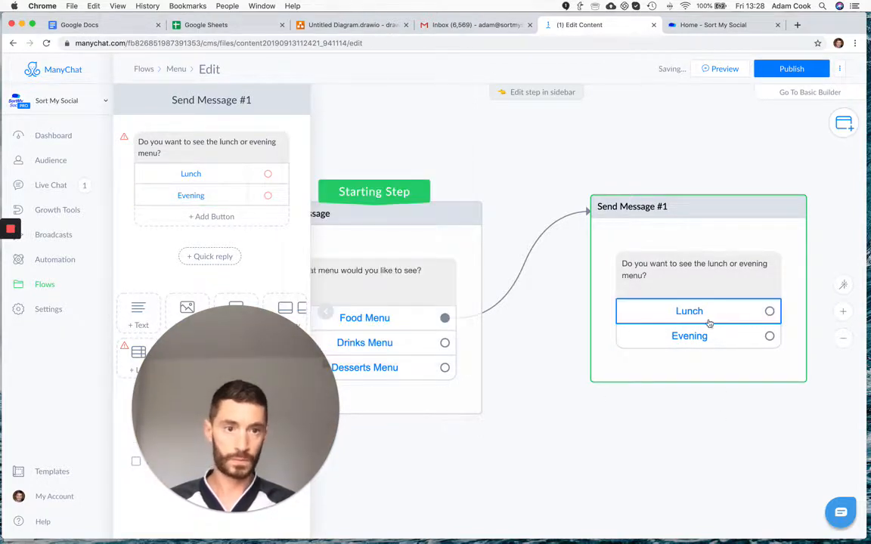
Step: Copy the sortmysocial.com address from the website's browser tab and return to the flow editor
click(712, 25)
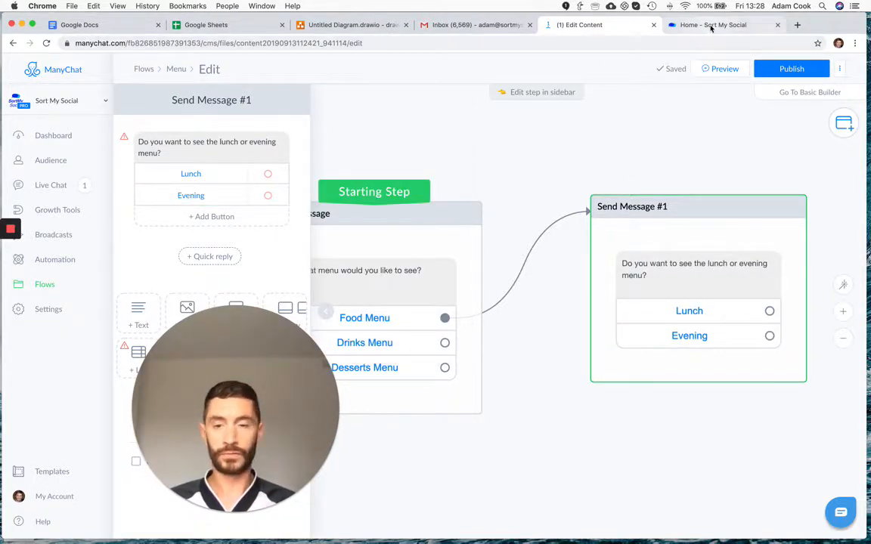
click(121, 43)
key(super+c)
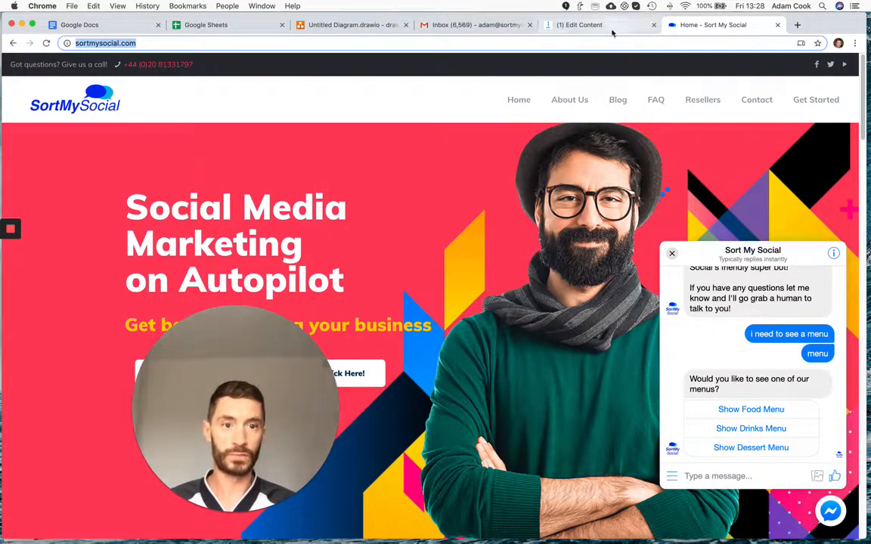
click(580, 24)
scroll(659, 465, down, 5)
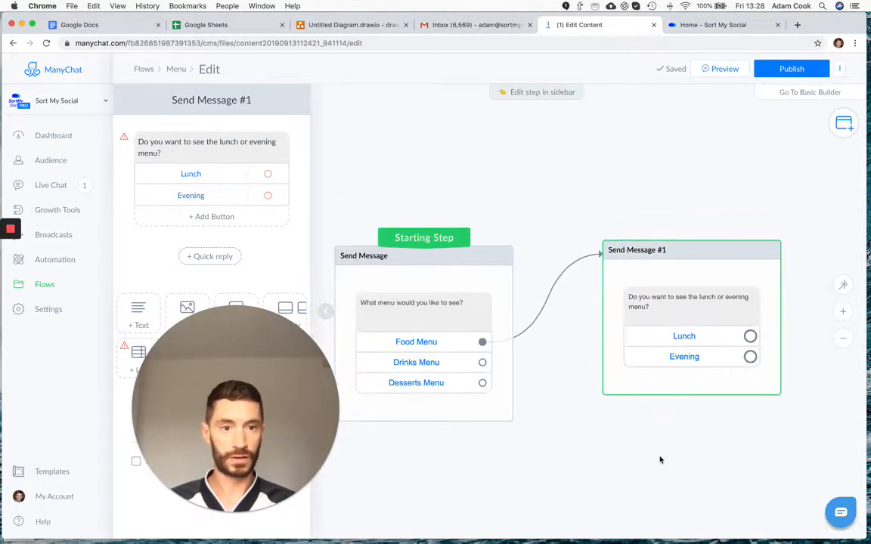
drag(659, 469, 582, 398)
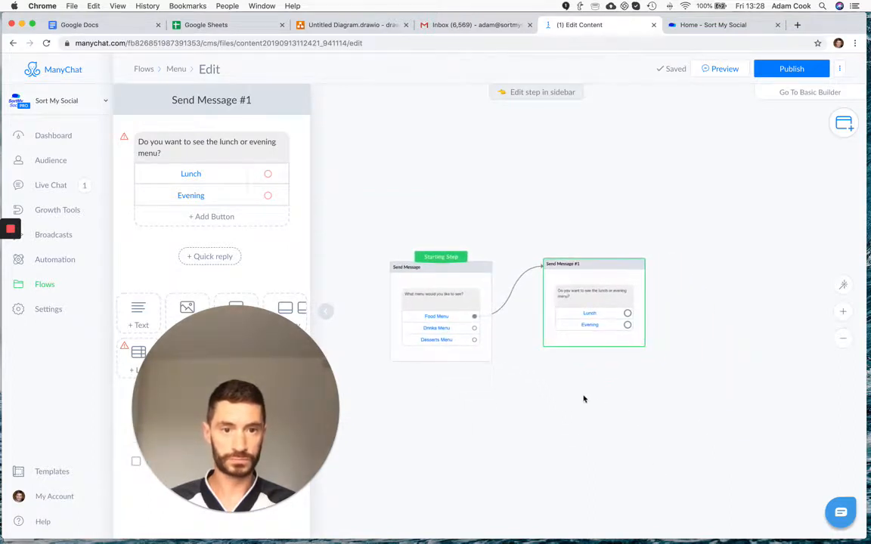
click(627, 314)
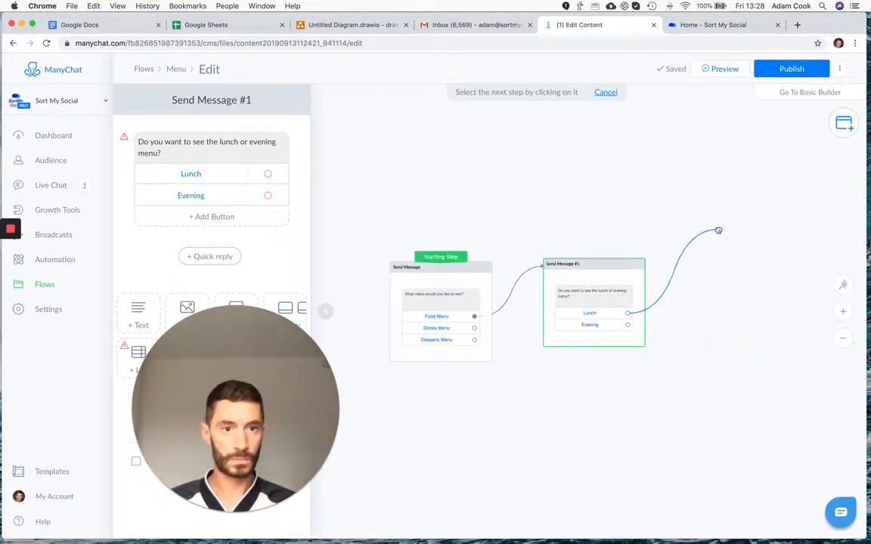
click(724, 344)
click(714, 397)
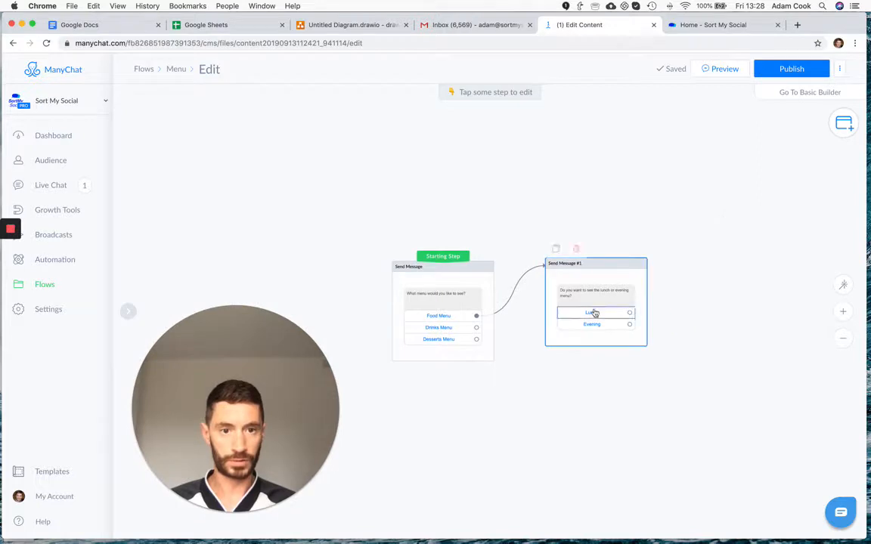
click(592, 313)
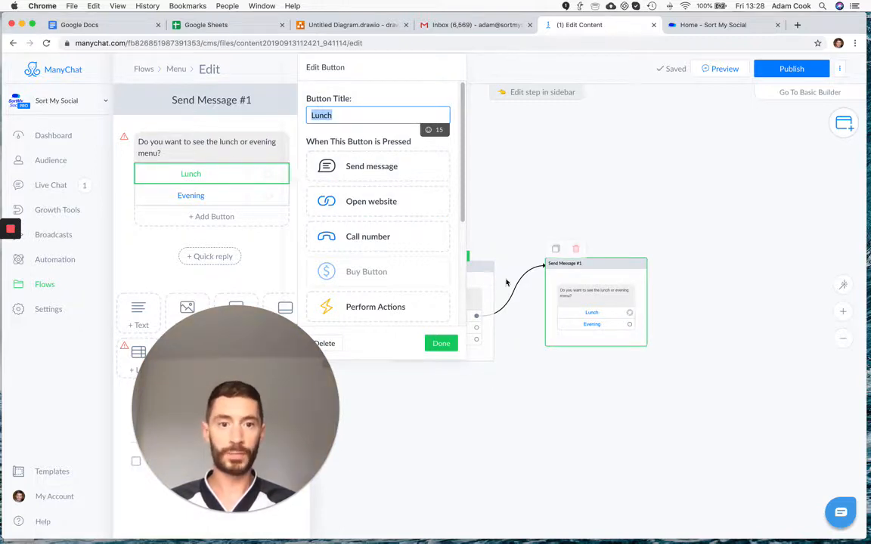
click(383, 202)
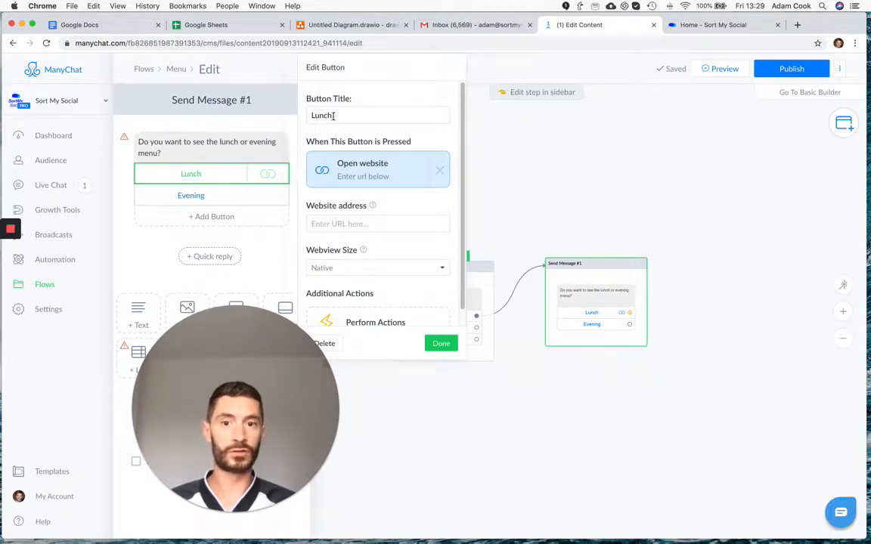
click(334, 224)
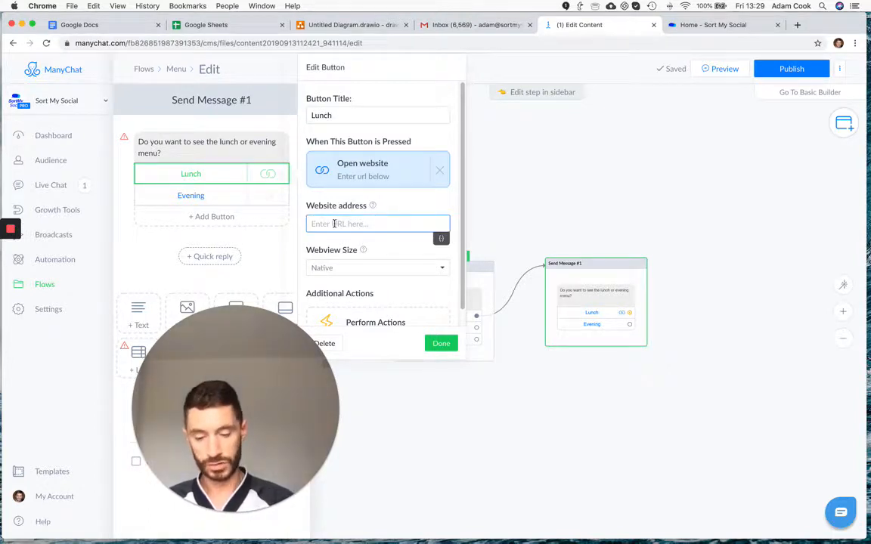
key(super+v)
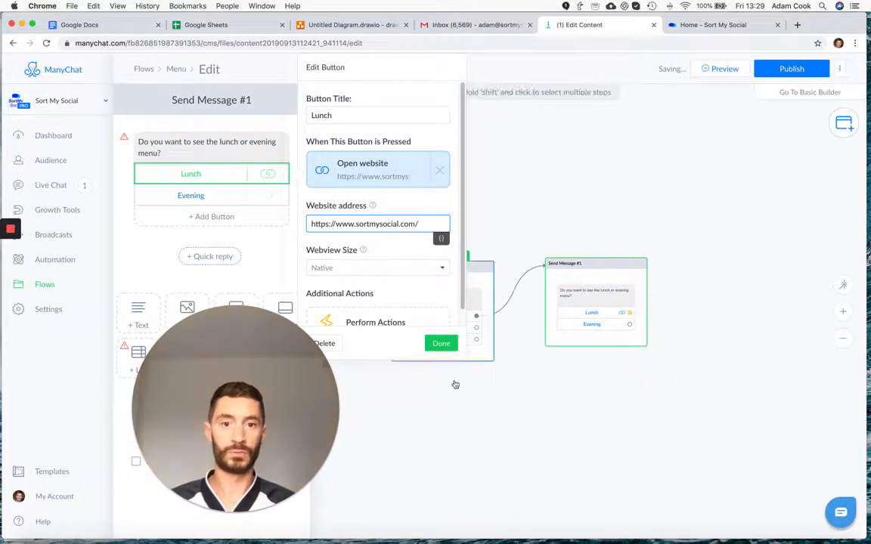
click(441, 343)
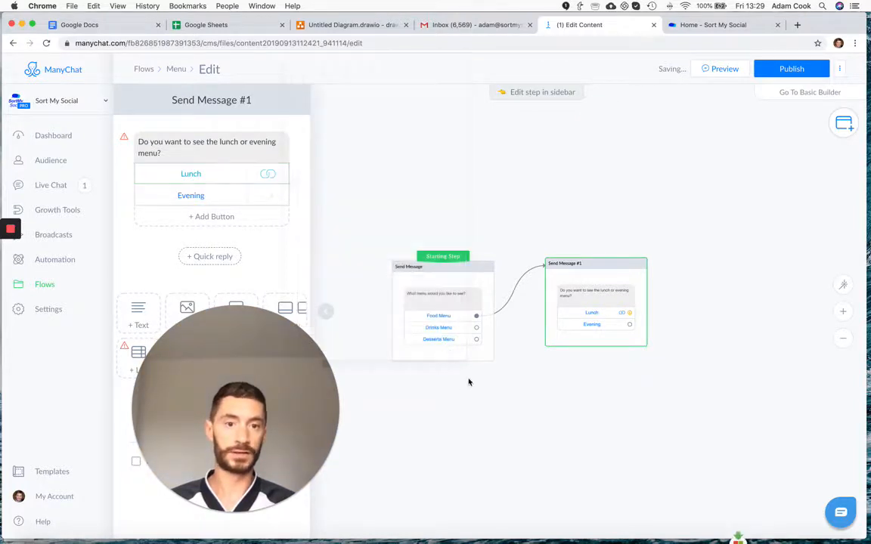
click(628, 324)
click(685, 383)
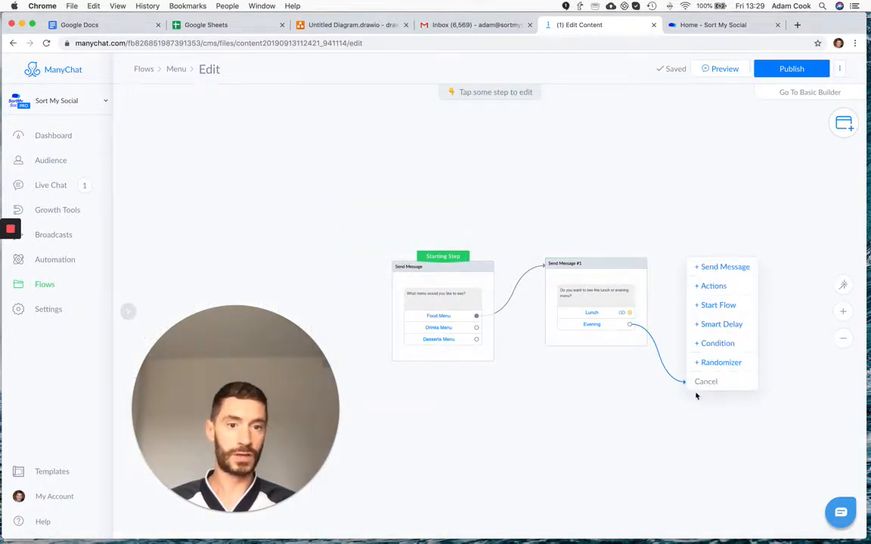
click(705, 381)
click(587, 322)
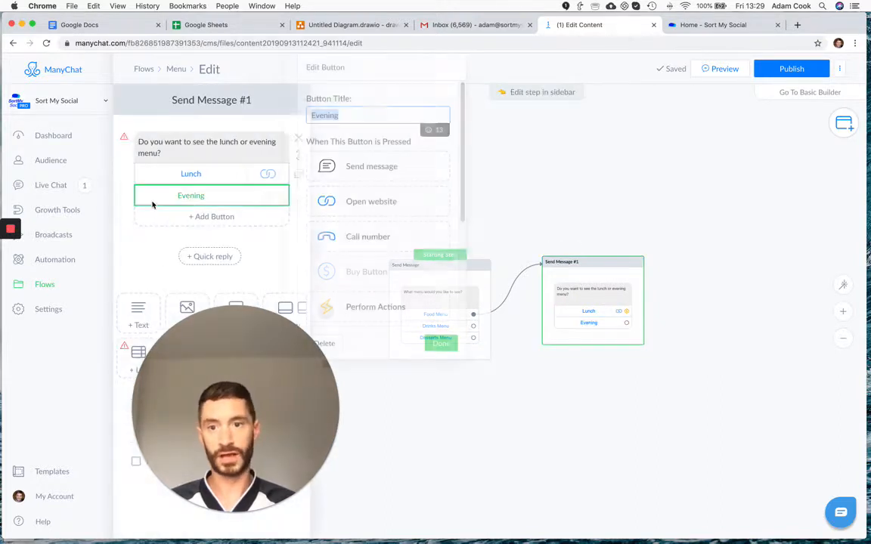
drag(218, 325, 714, 335)
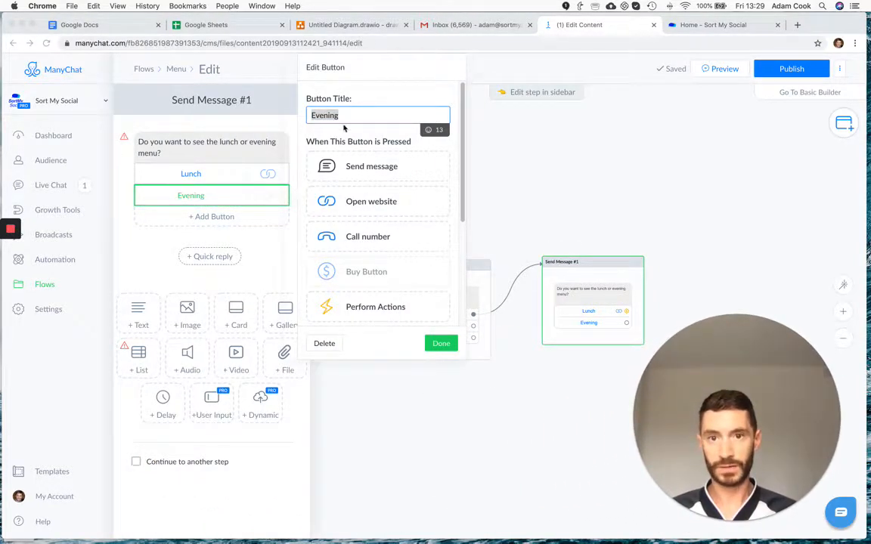
click(368, 202)
click(341, 224)
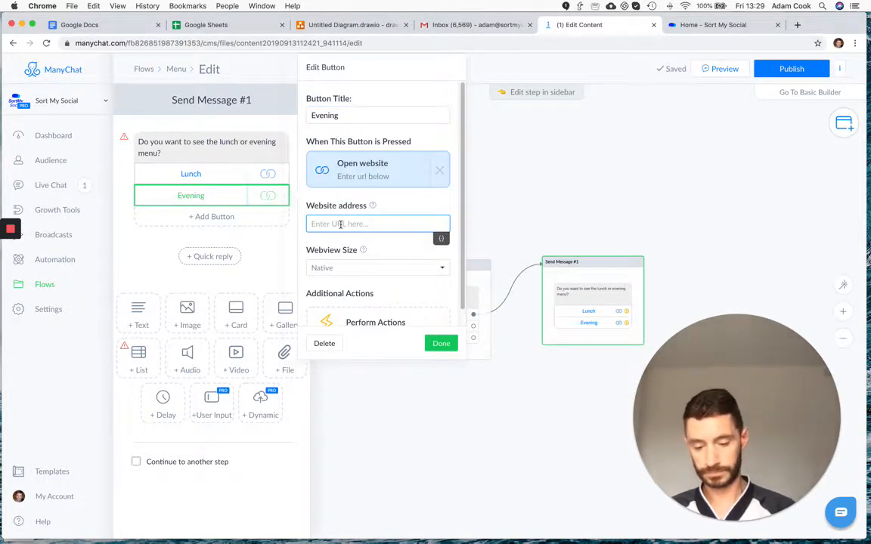
key(super+v)
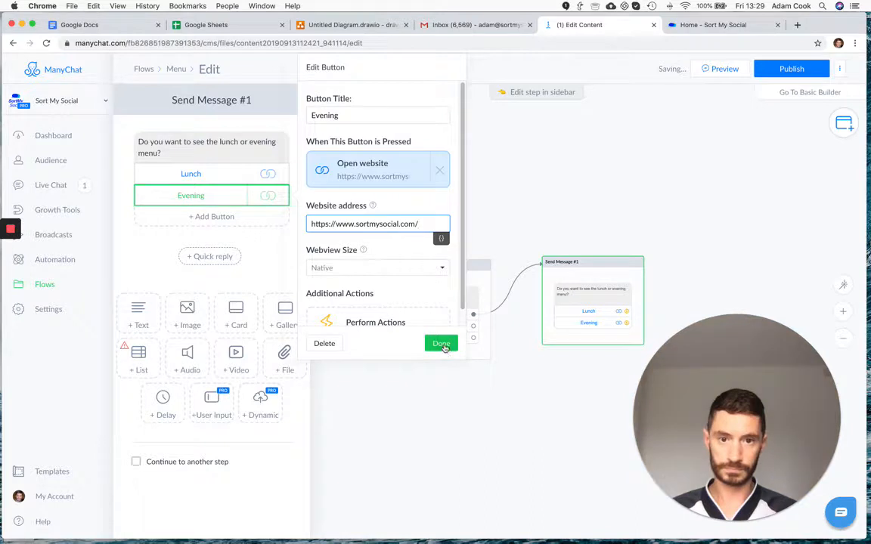
click(442, 344)
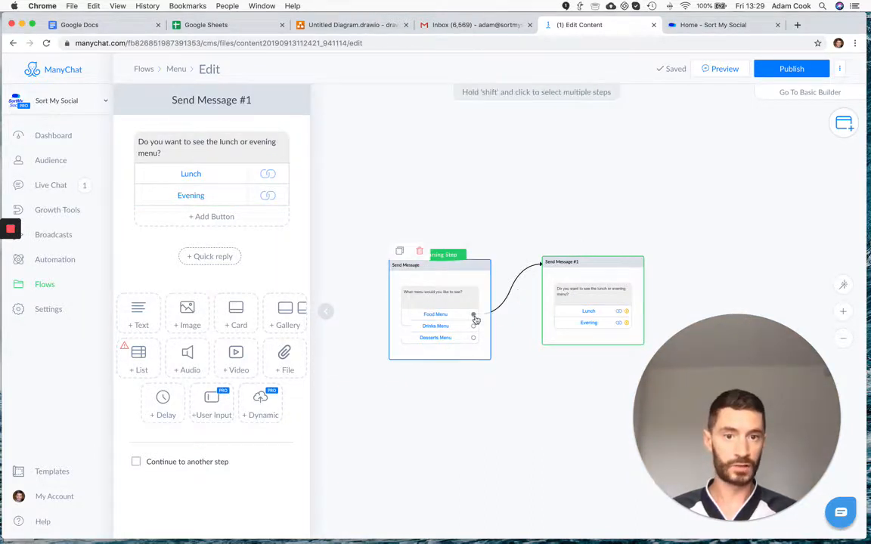
click(474, 327)
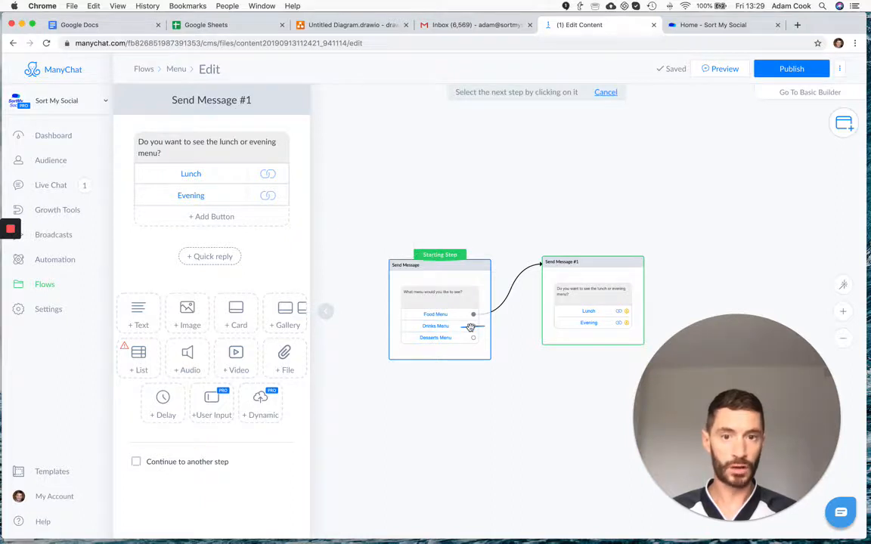
click(516, 347)
click(494, 358)
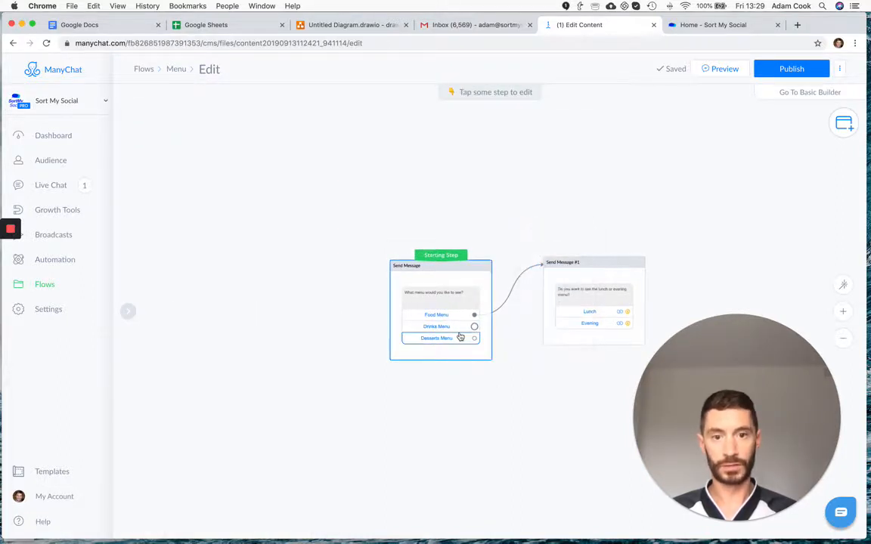
click(454, 328)
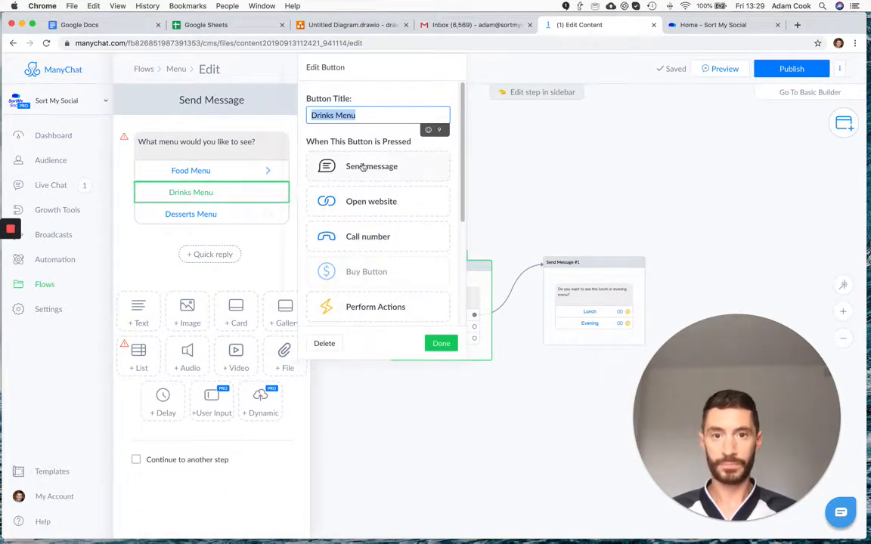
click(368, 202)
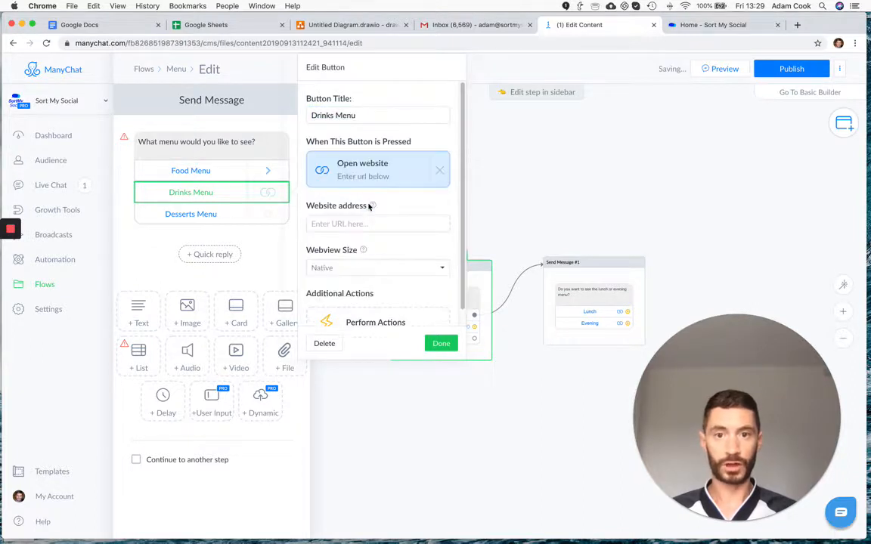
click(335, 223)
key(super+v)
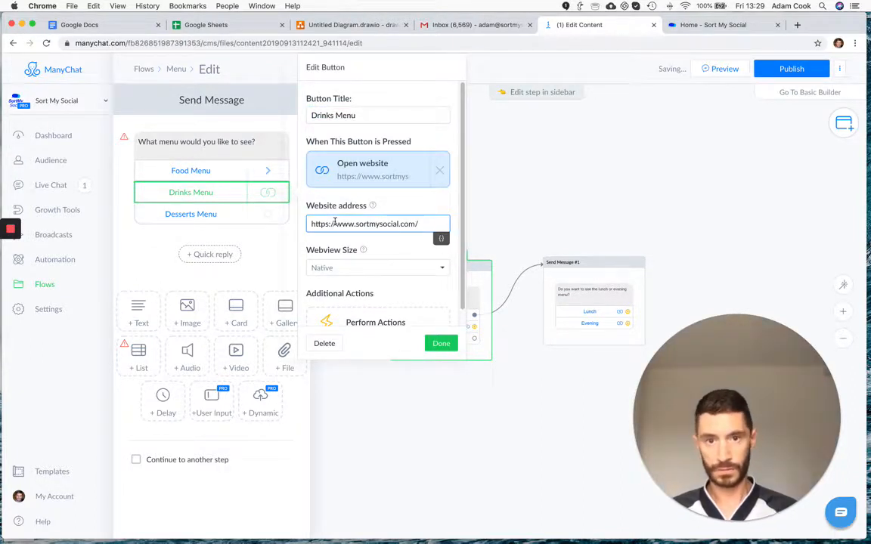
click(443, 343)
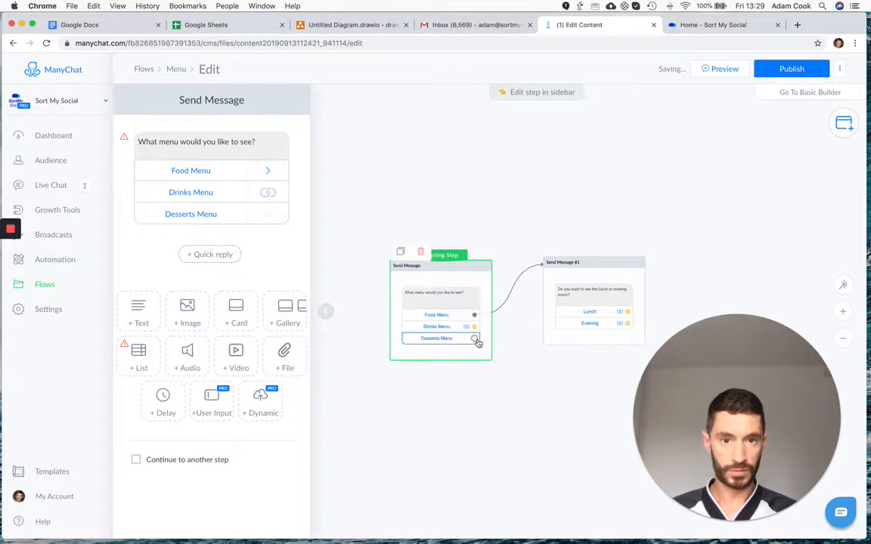
click(474, 338)
click(554, 394)
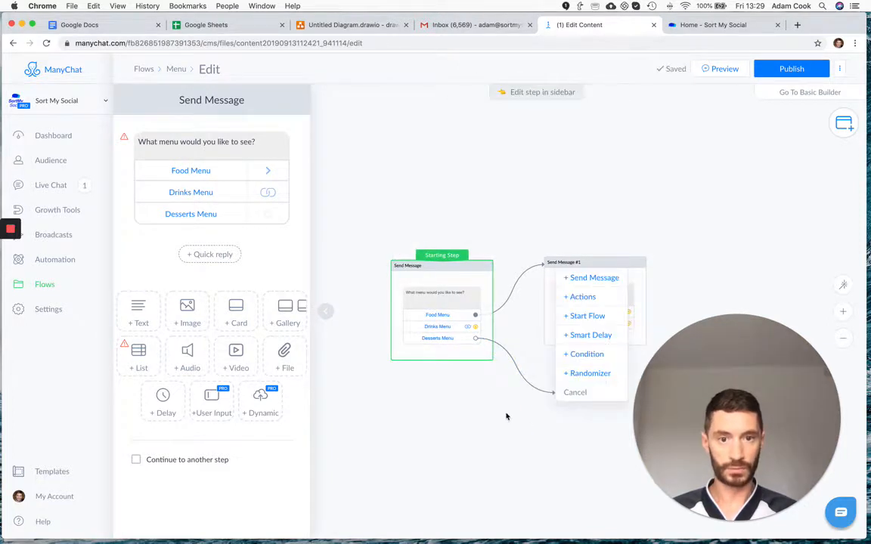
click(507, 416)
click(458, 341)
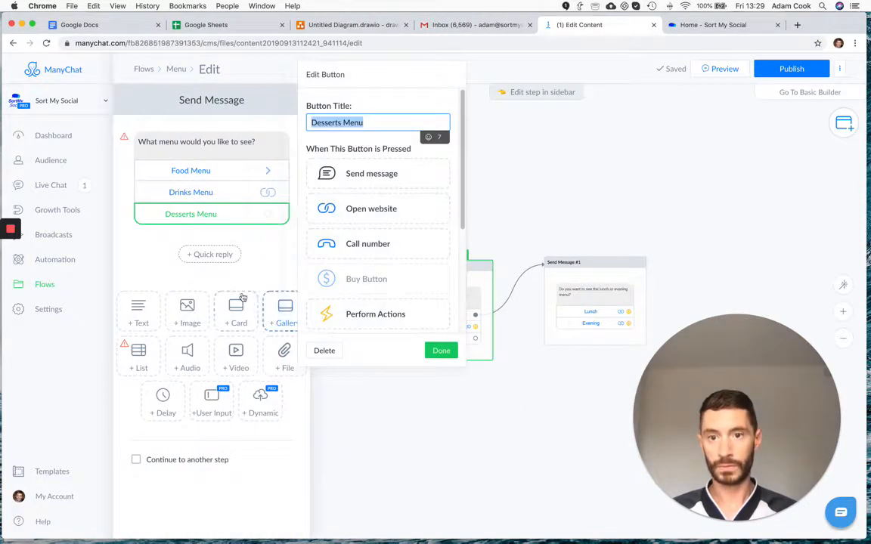
click(370, 212)
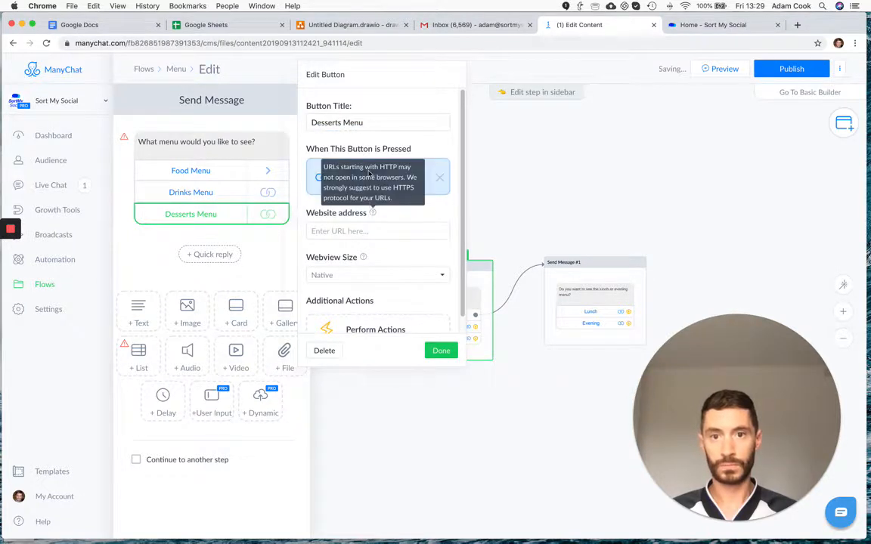
click(340, 230)
text(https://www.sortmysocial.com/)
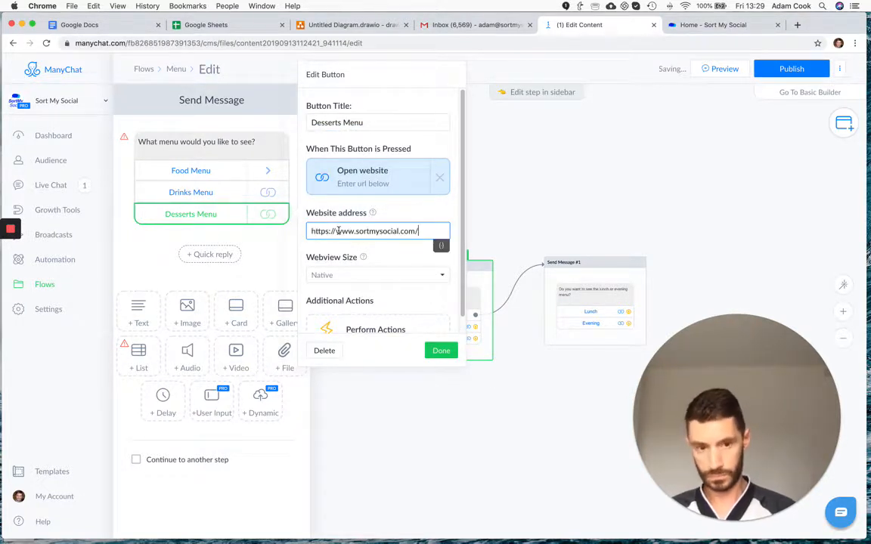
click(443, 351)
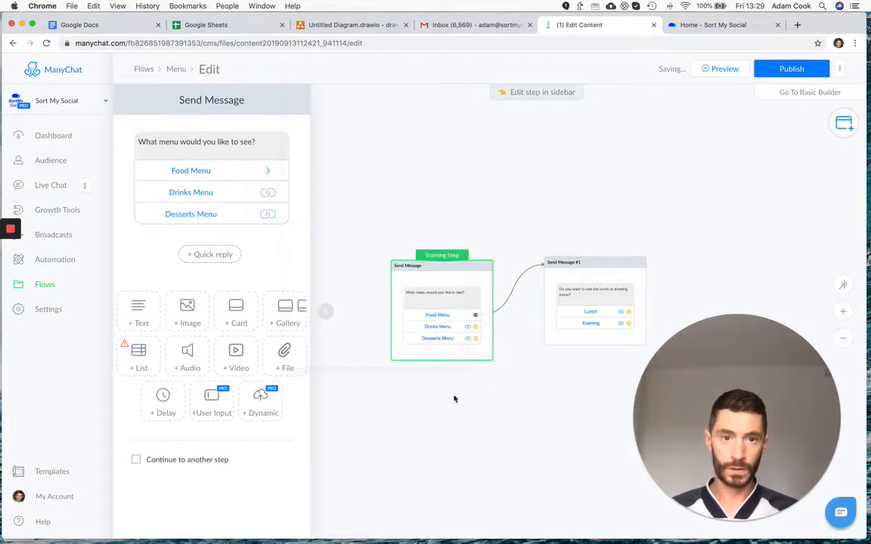
drag(476, 382, 494, 336)
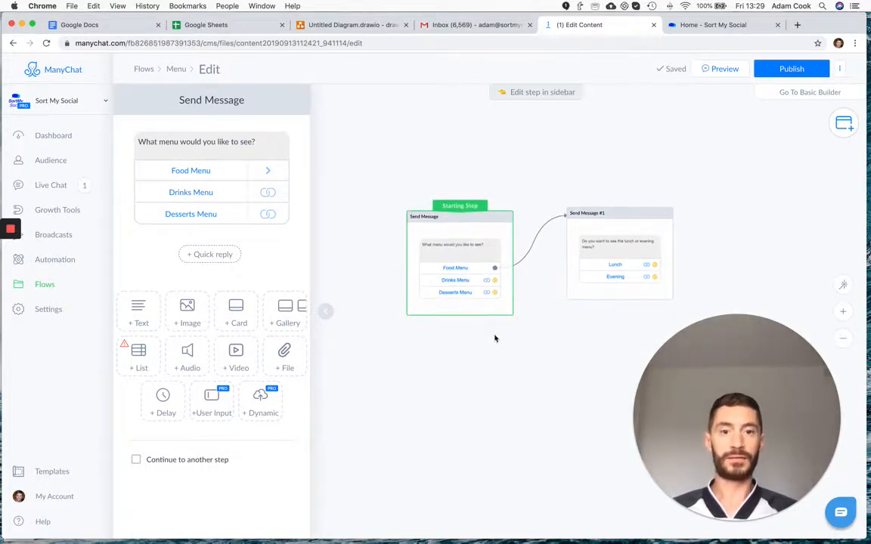
scroll(485, 339, up, 3)
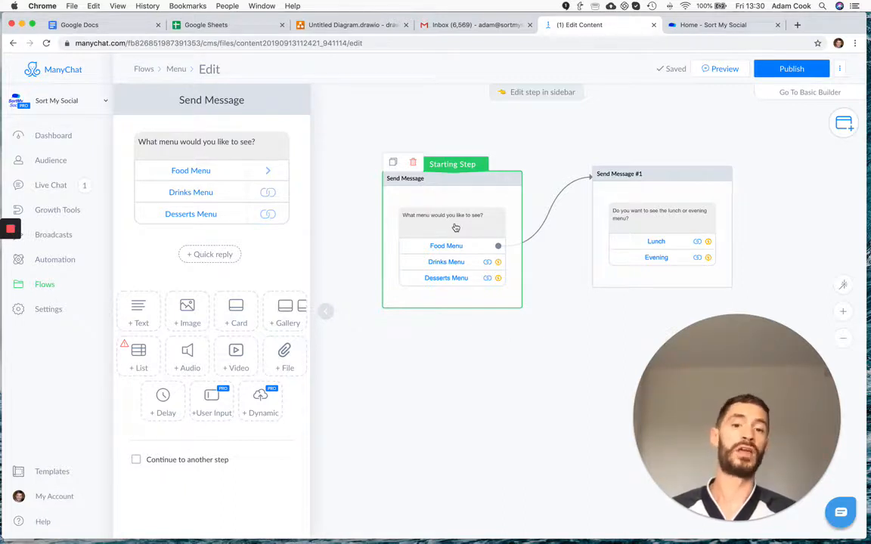
Step: Create a keyword automation rule that triggers when the message is "can i see your menu?"
click(47, 259)
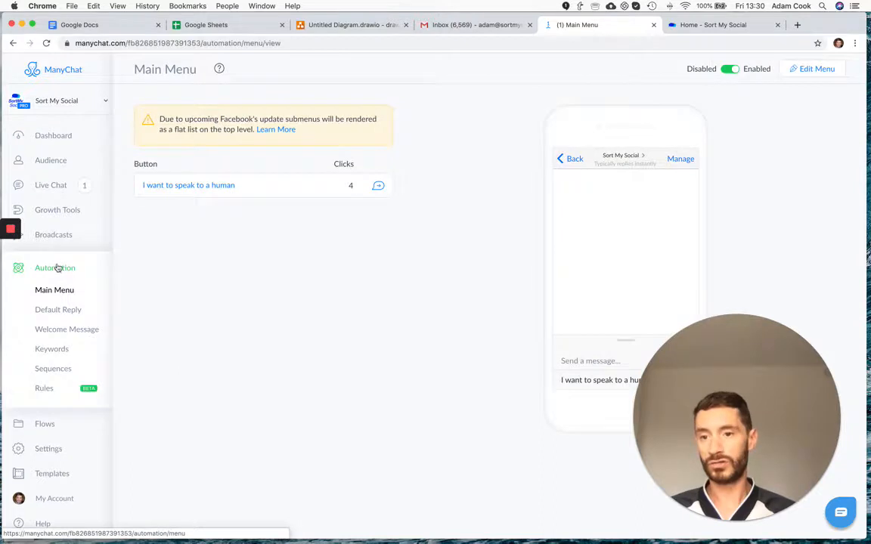
click(52, 350)
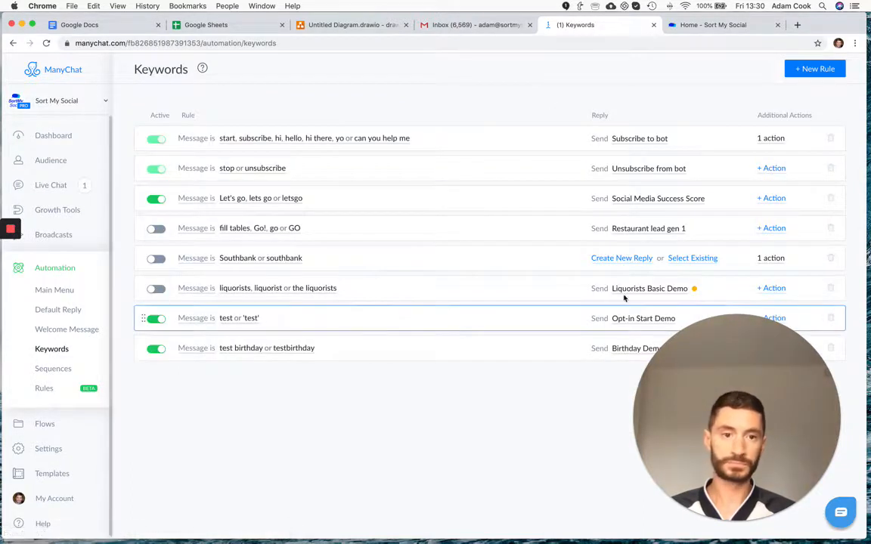
drag(714, 352, 733, 318)
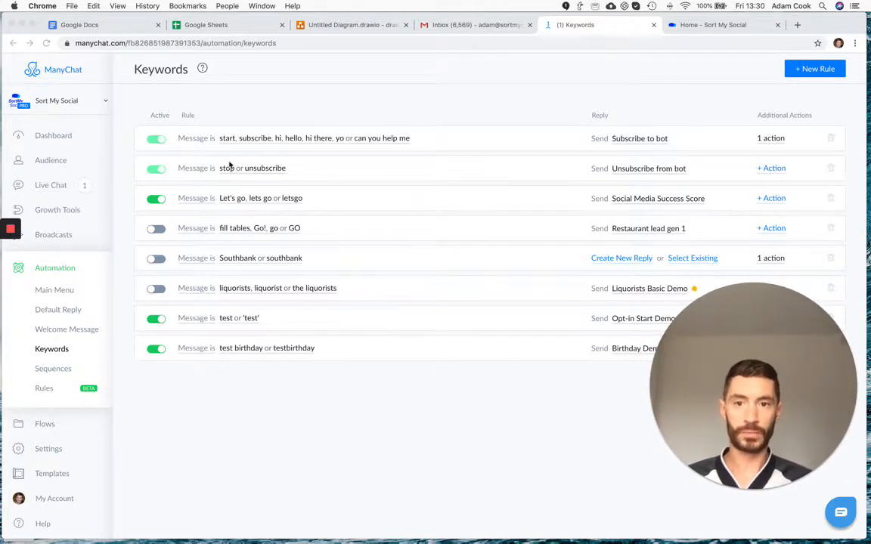
click(813, 72)
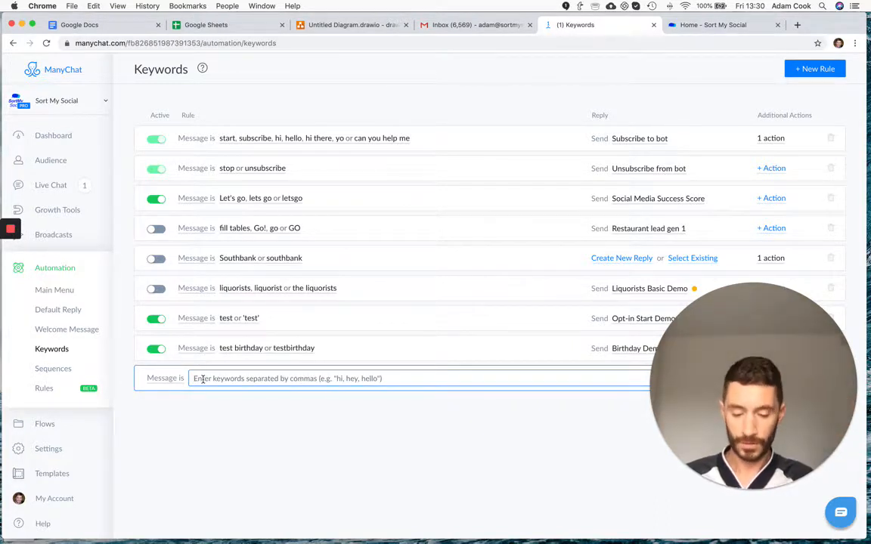
text(c)
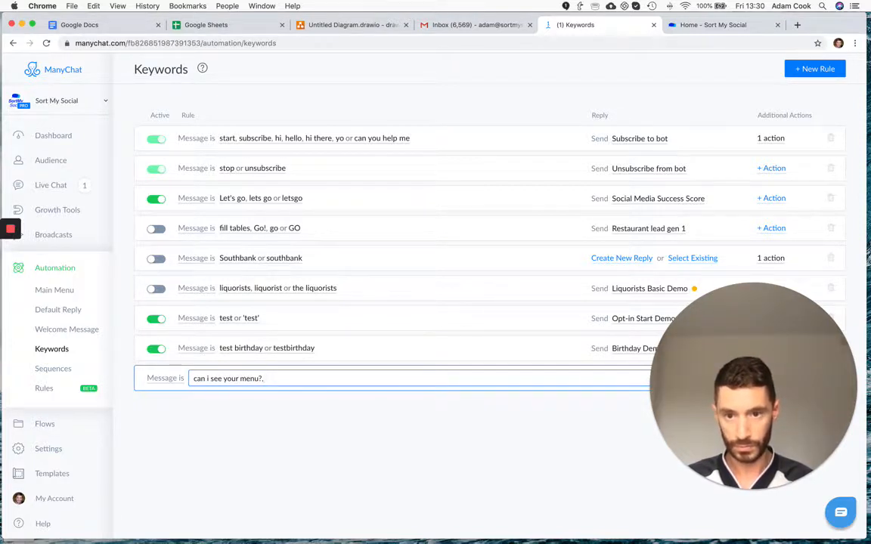
key(Return)
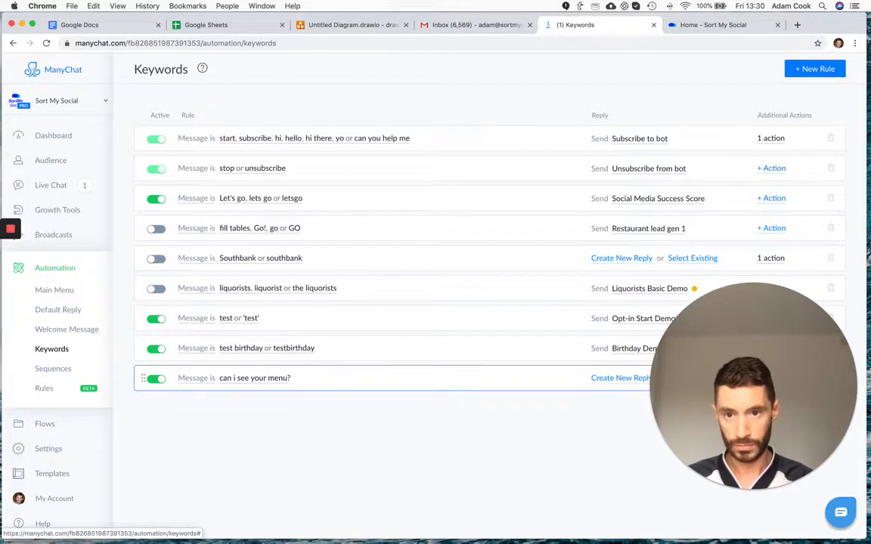
Step: Add the keywords "Where is your menu?" and "do you have a menu?" to the "can i see your menu?" rule and save it
click(291, 379)
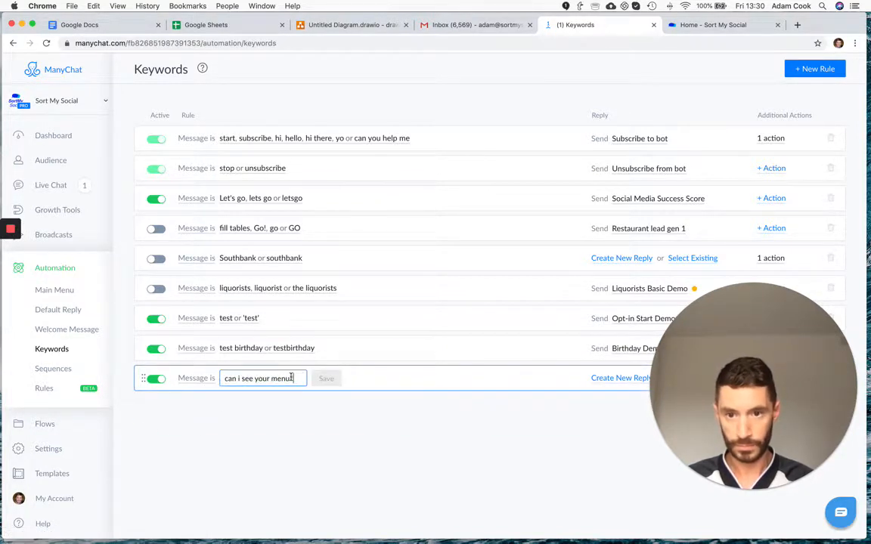
text(,)
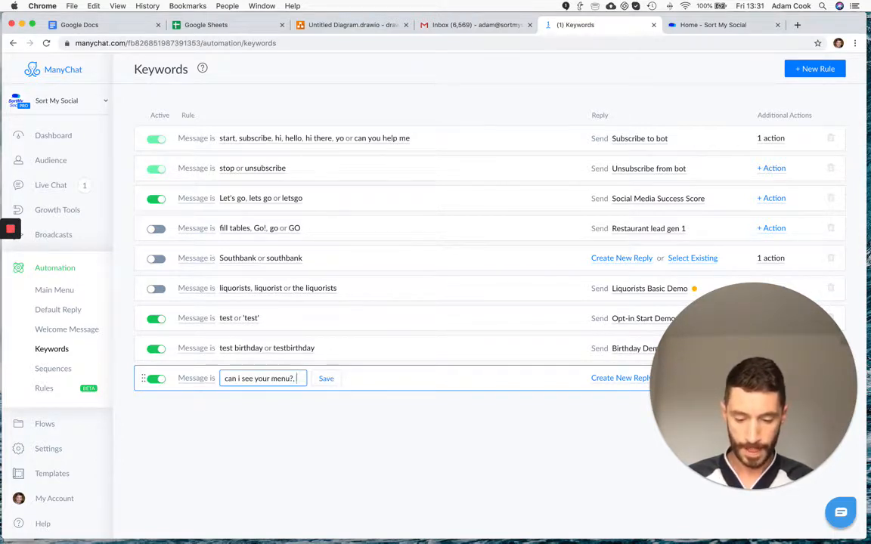
text( Where is)
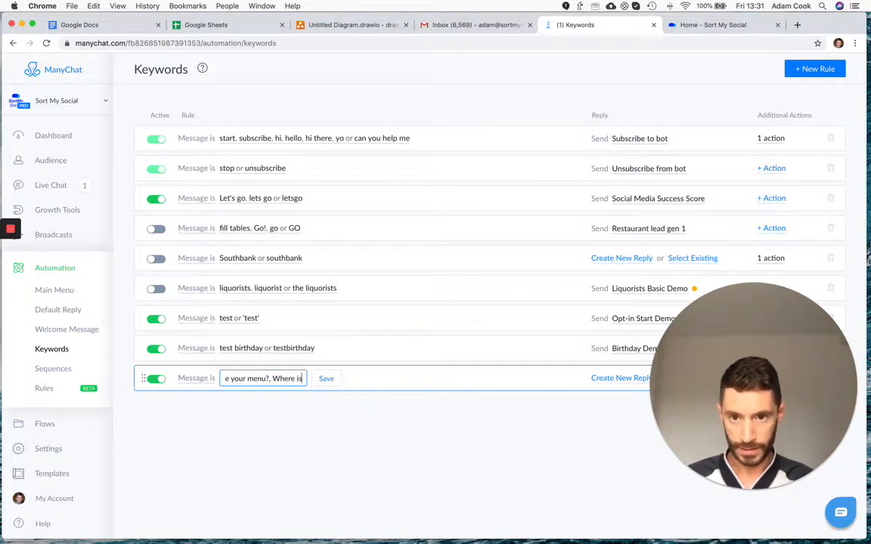
text( your men)
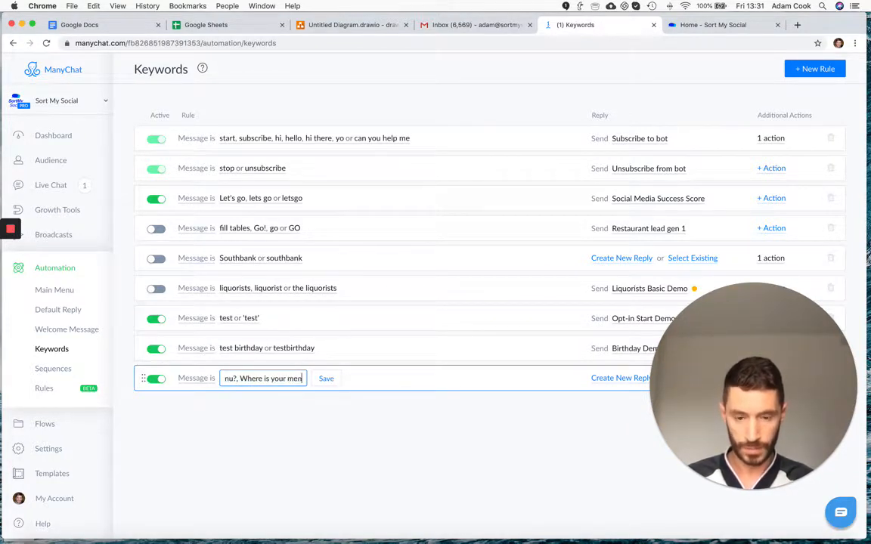
text(u?,)
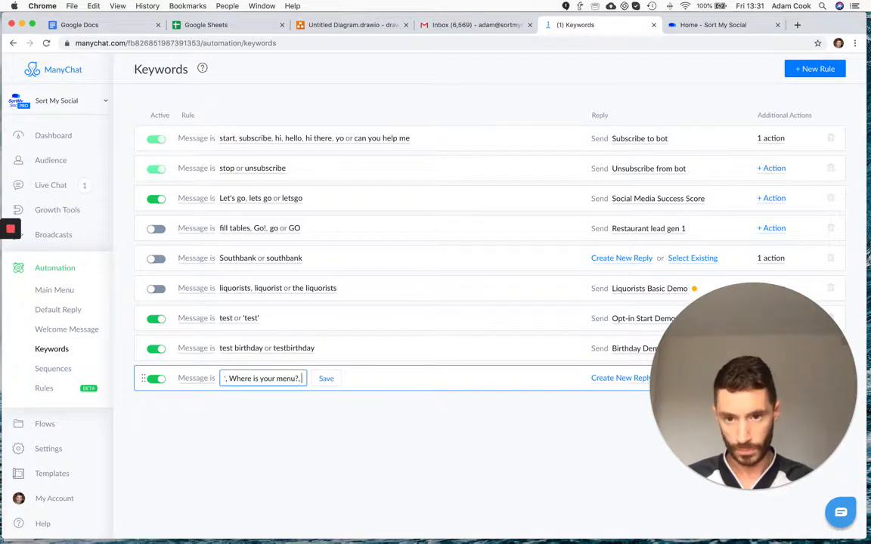
text(do)
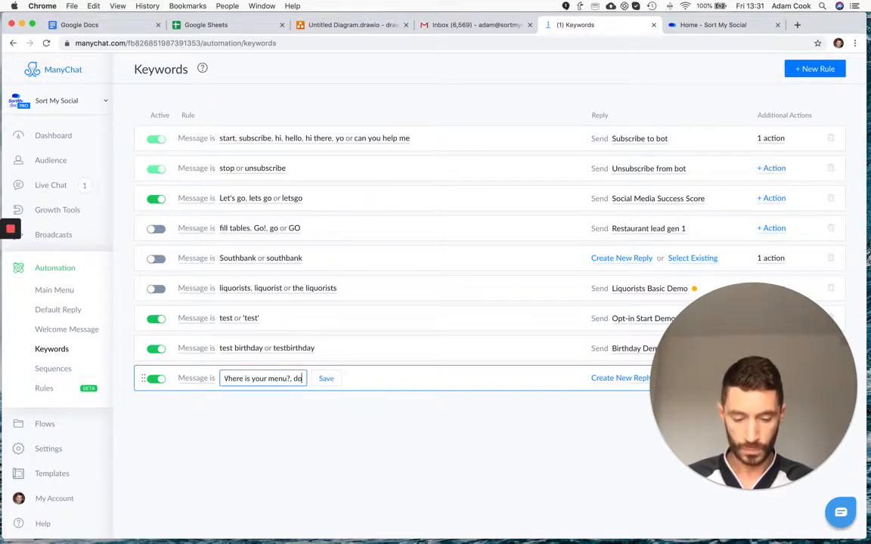
text( you)
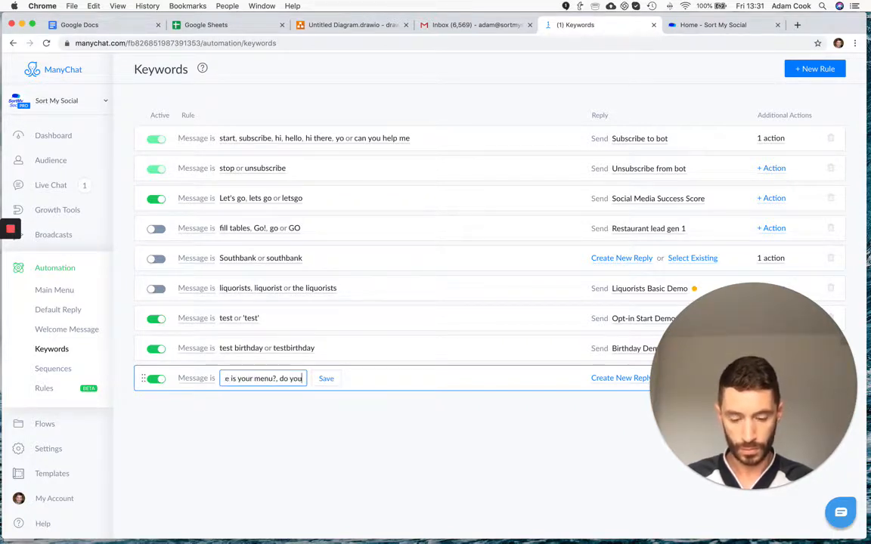
text( have a menu?)
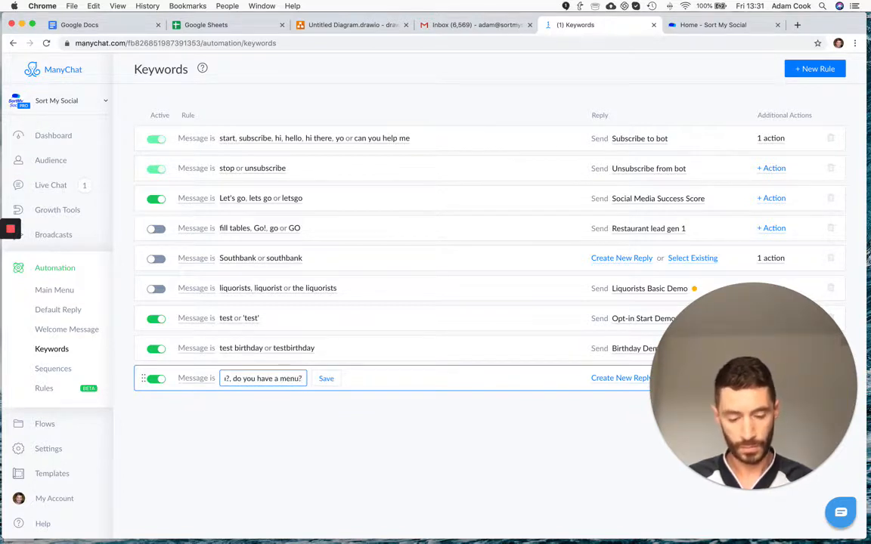
click(327, 380)
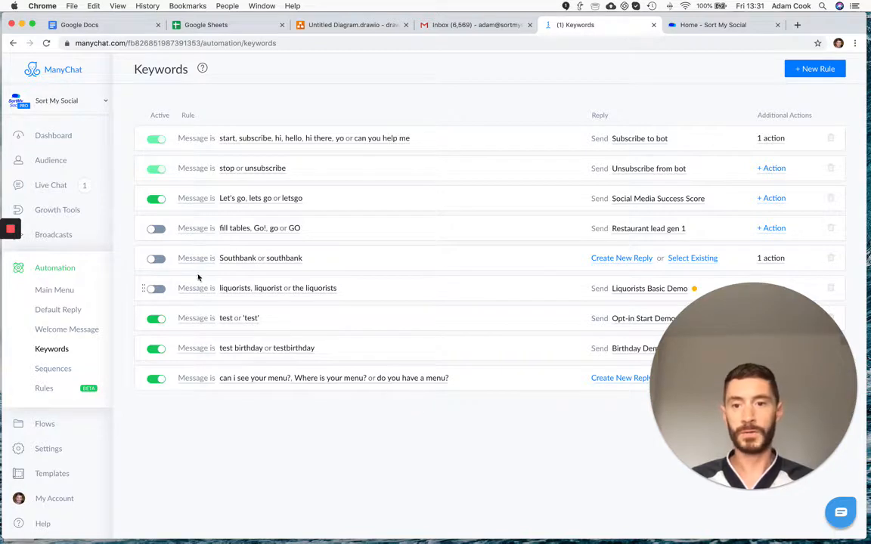
Step: Review the available message matching conditions for the "can i see your menu?" keyword rule, leaving its condition as it is
drag(771, 334, 261, 141)
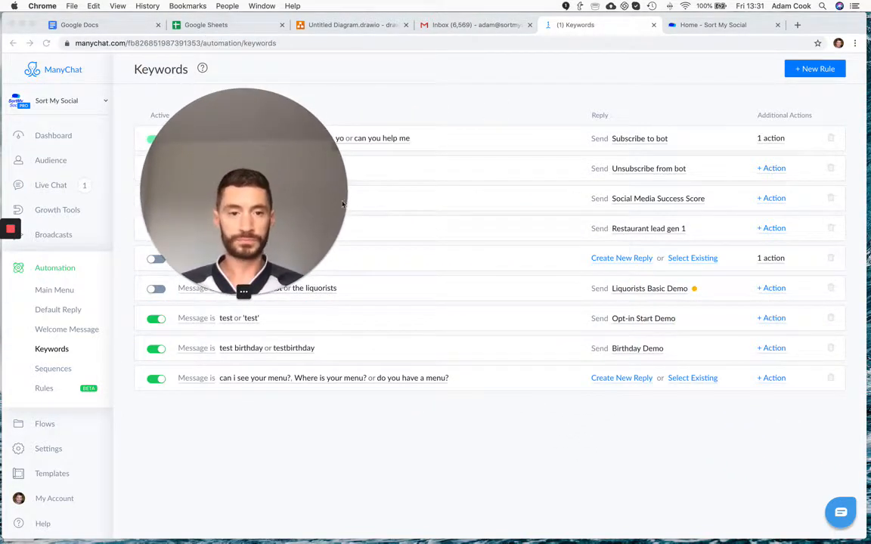
click(675, 435)
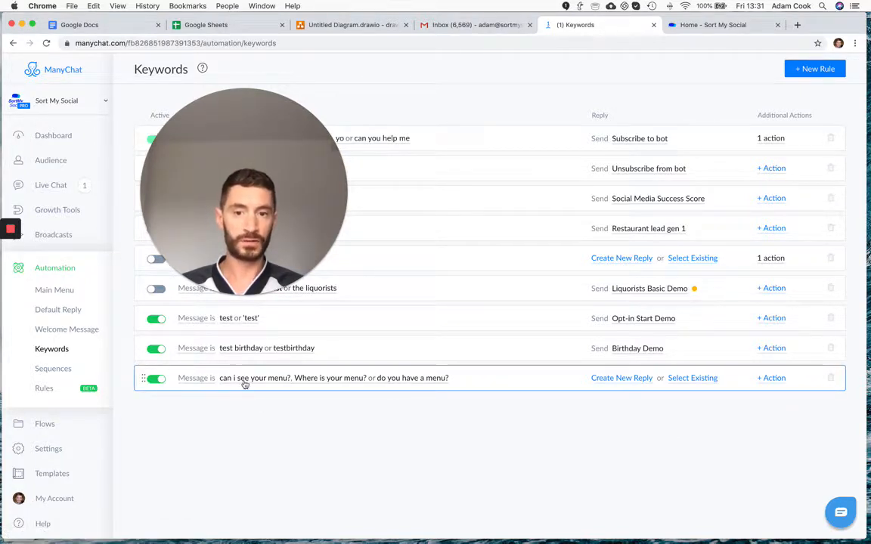
click(200, 380)
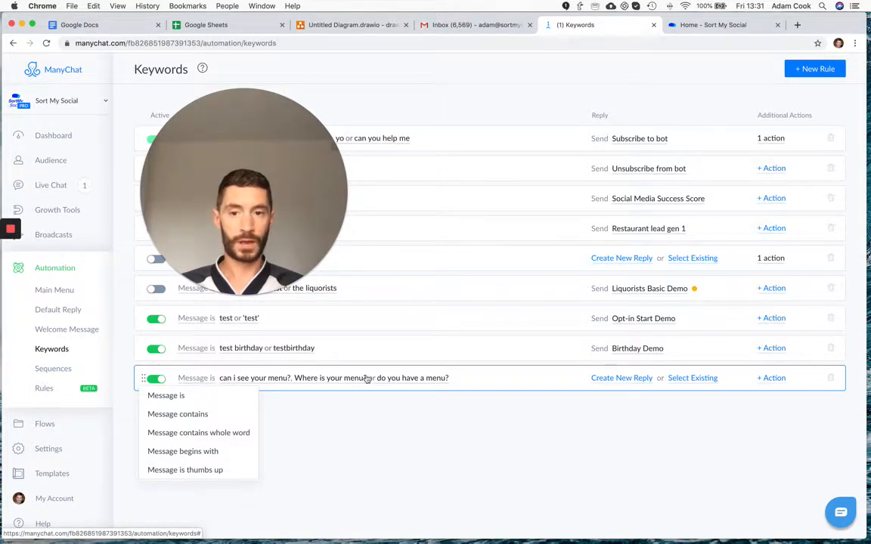
click(485, 413)
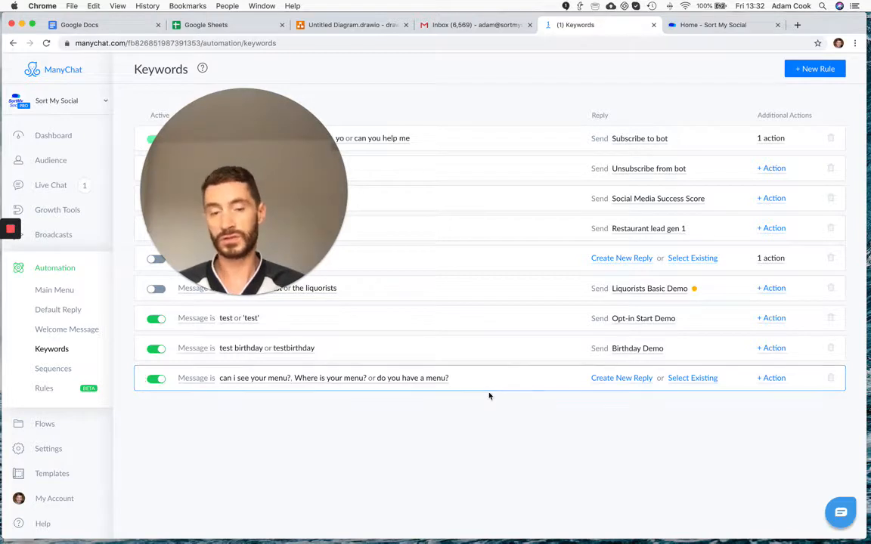
Step: Create a second keyword rule with the condition "Message contains" and the keyword "menu"
click(820, 70)
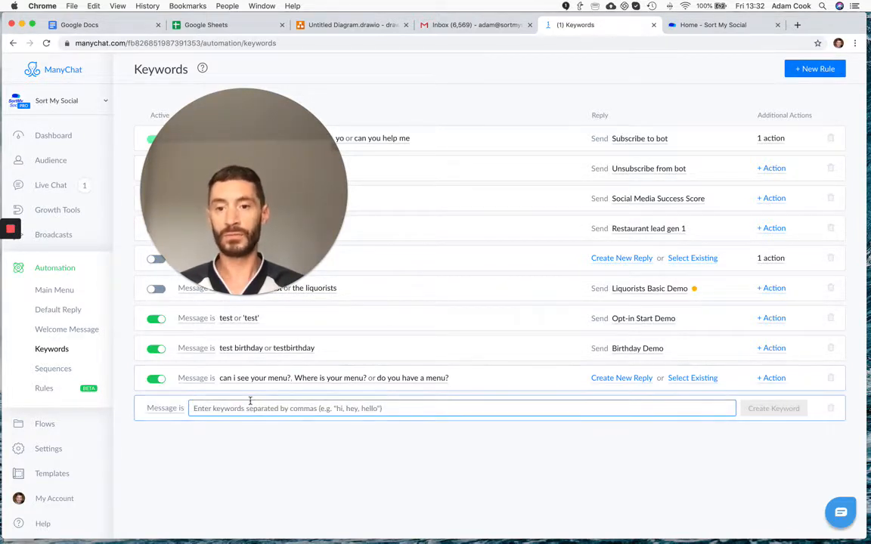
text(menu)
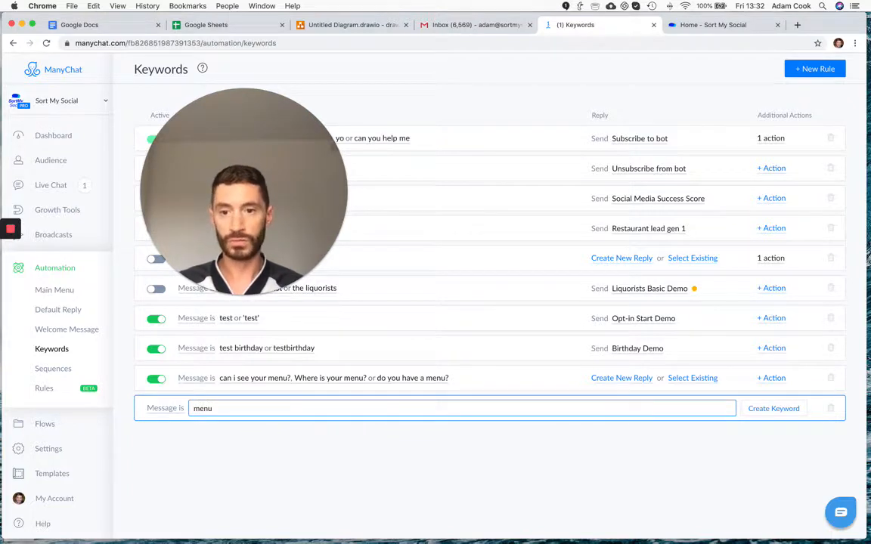
click(179, 412)
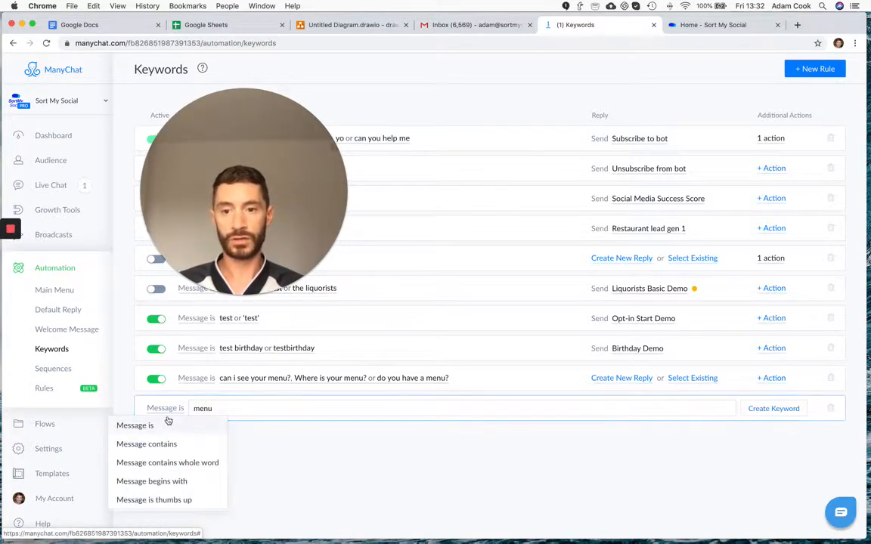
click(158, 444)
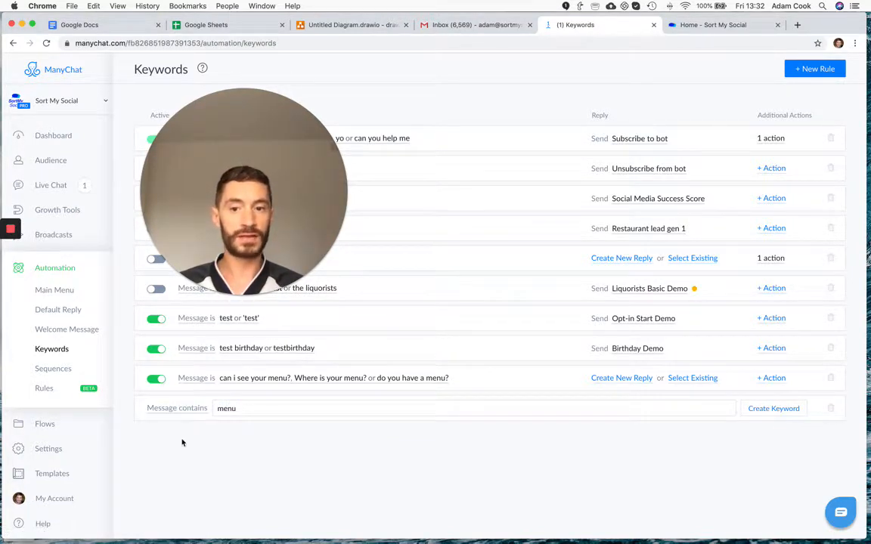
click(243, 408)
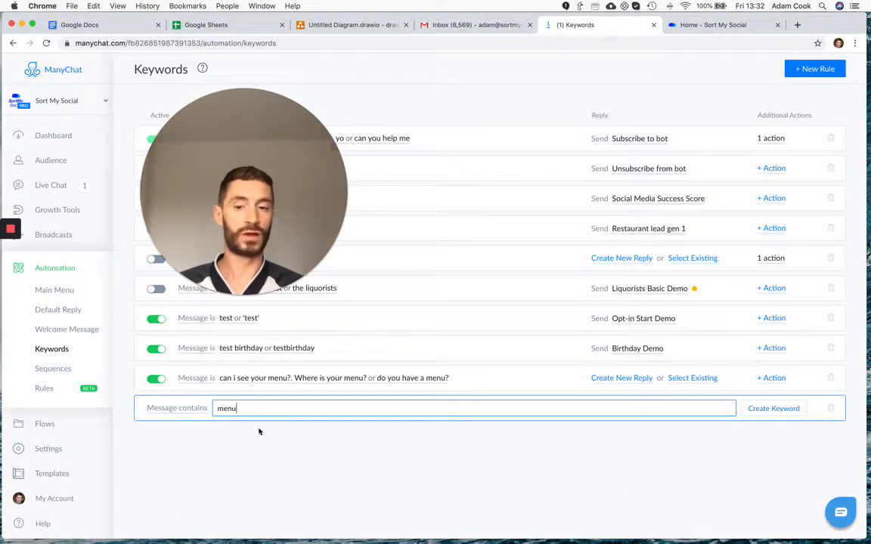
click(340, 474)
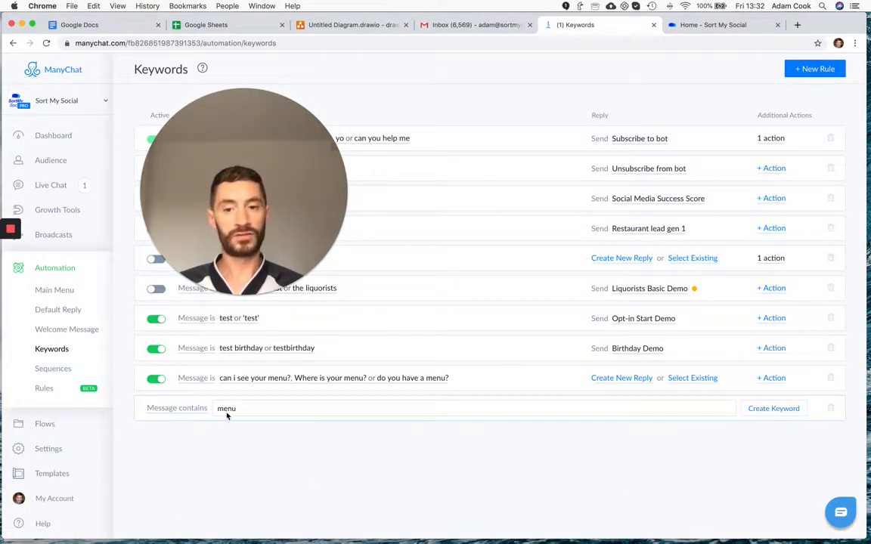
click(779, 409)
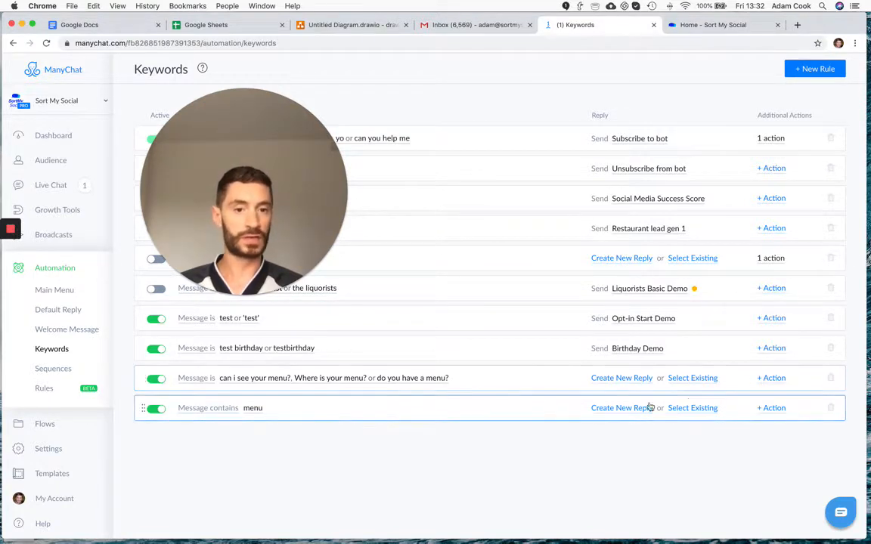
Step: Try to attach the existing Menu flow as the reply to the "can i see your menu?" keyword rule
click(693, 378)
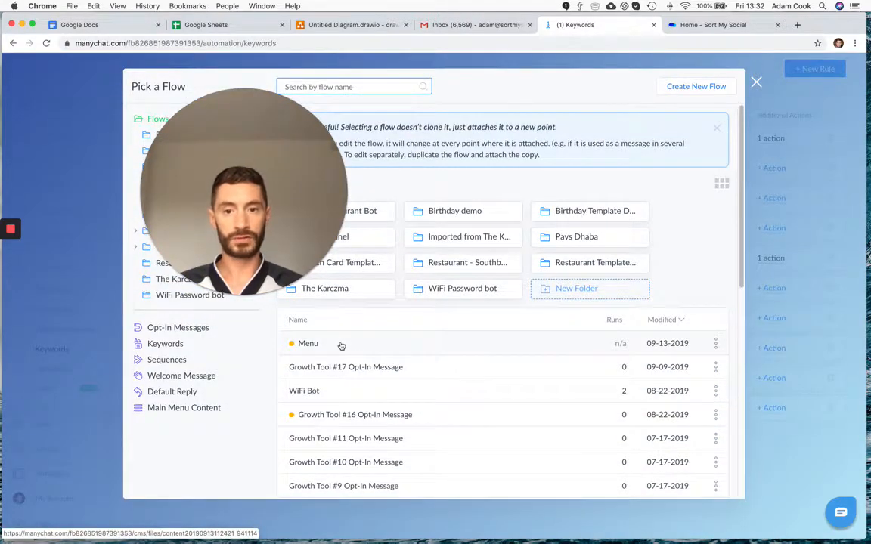
click(341, 346)
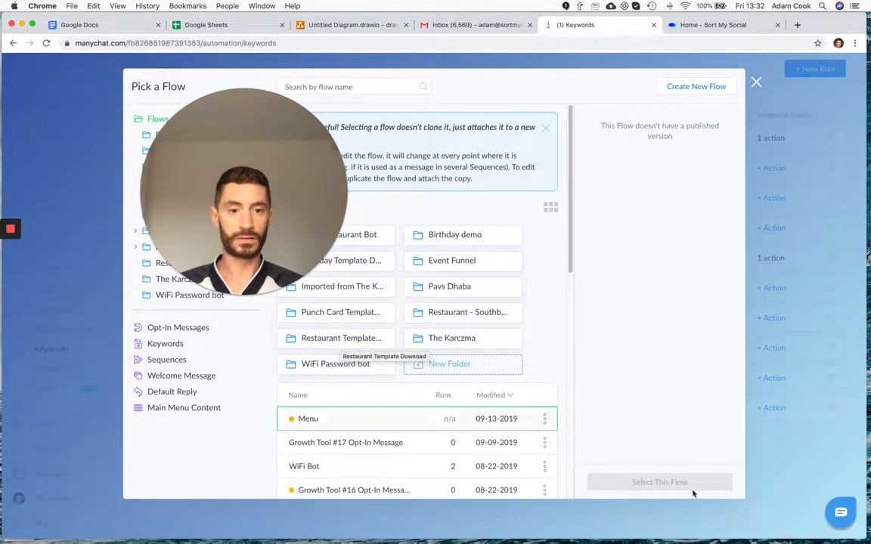
click(755, 82)
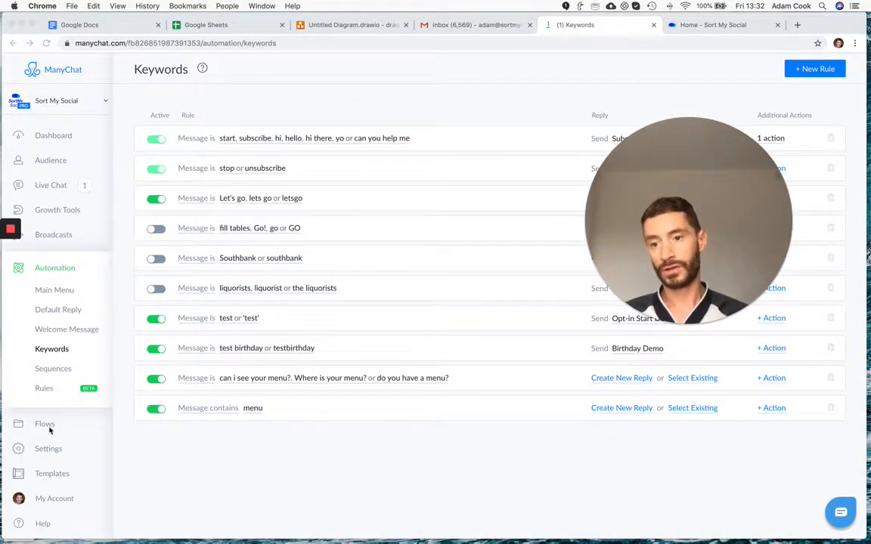
Step: Open the Menu flow from the list of flows and publish it
click(47, 428)
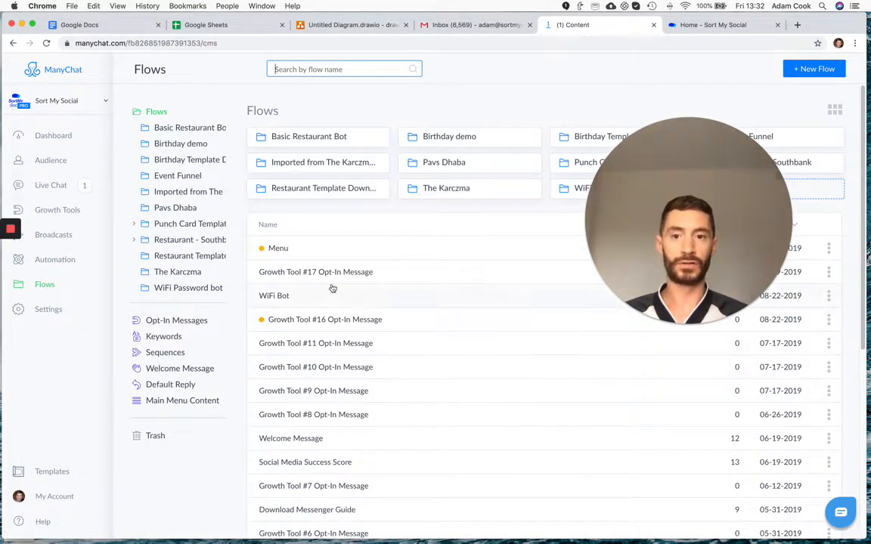
click(314, 256)
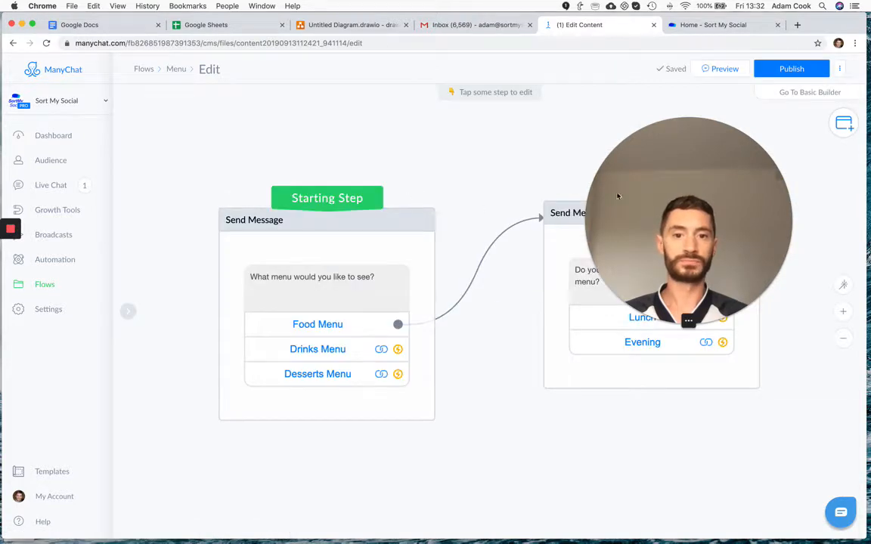
click(787, 73)
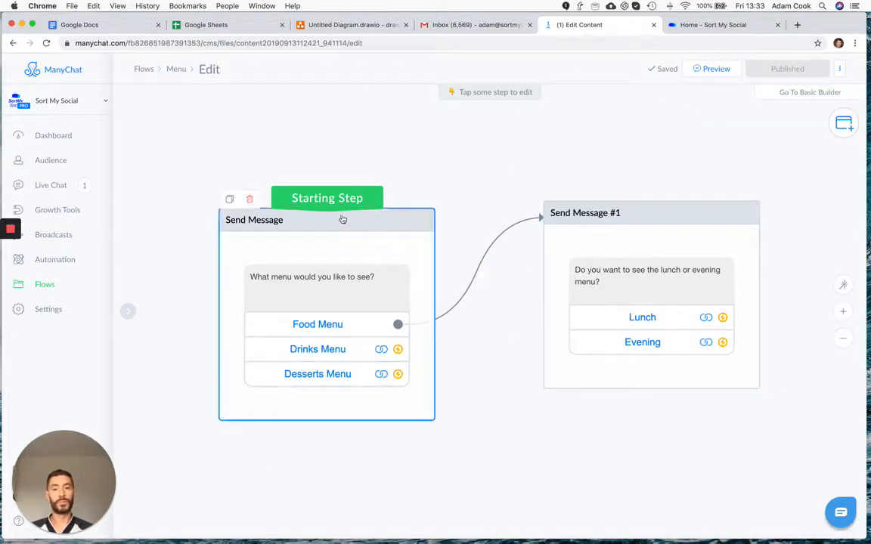
Step: Attach the existing Menu flow as the reply to the "can i see your menu?" keyword rule
click(63, 265)
click(64, 367)
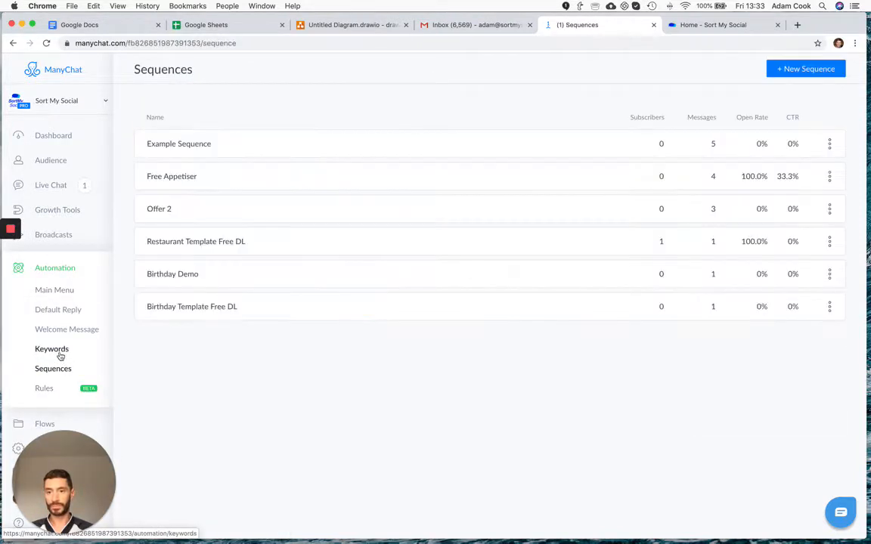
click(60, 354)
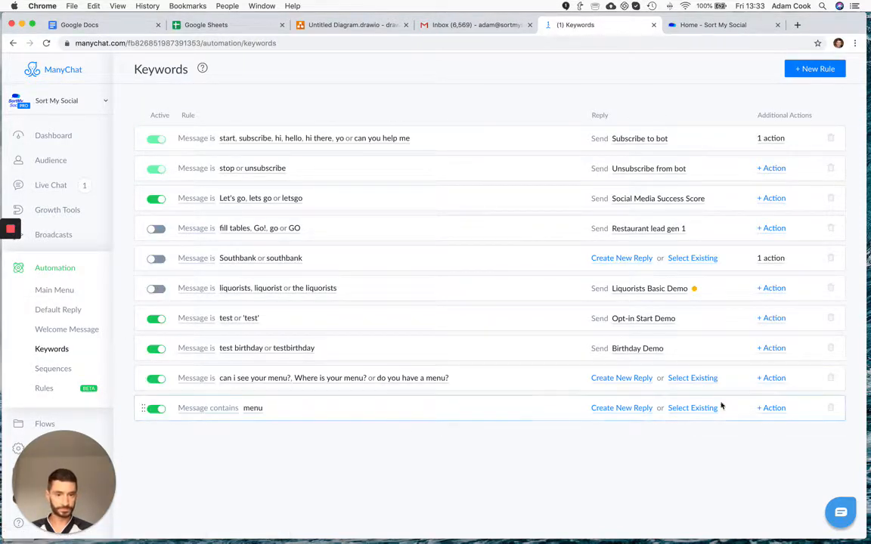
click(684, 381)
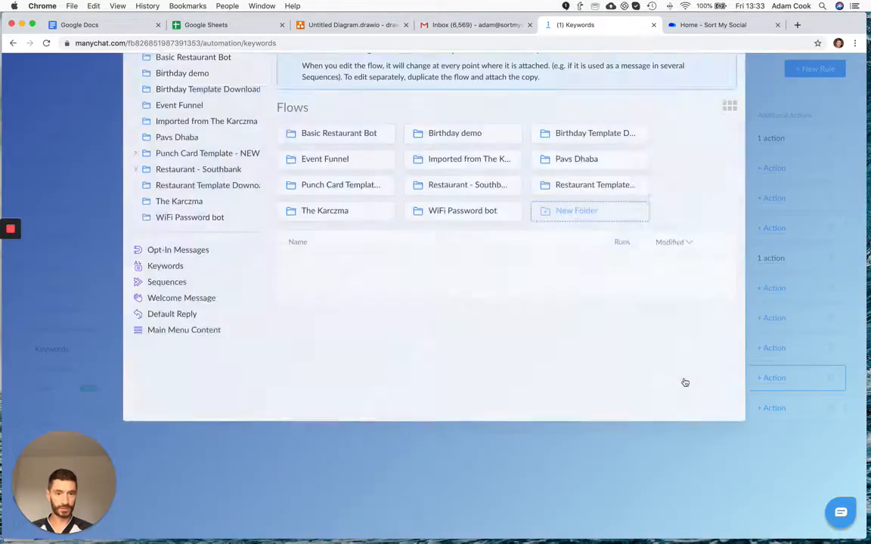
click(327, 344)
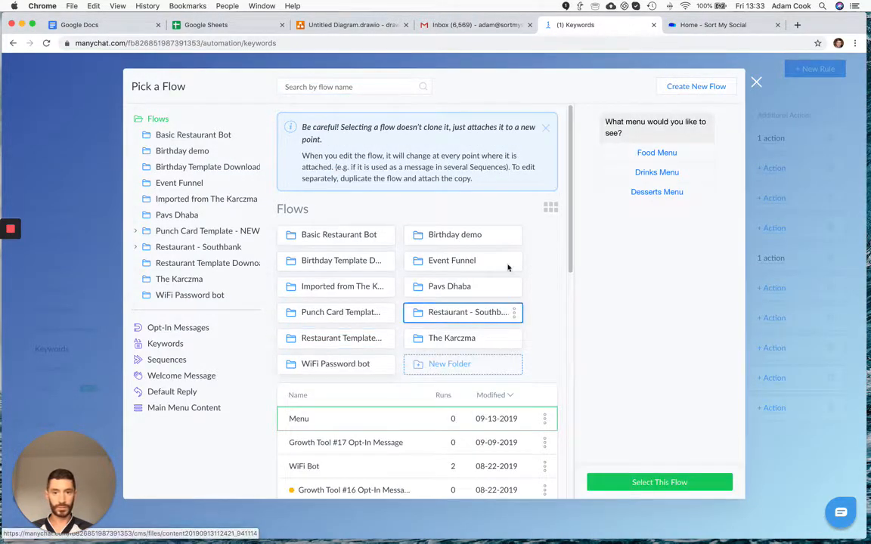
click(659, 480)
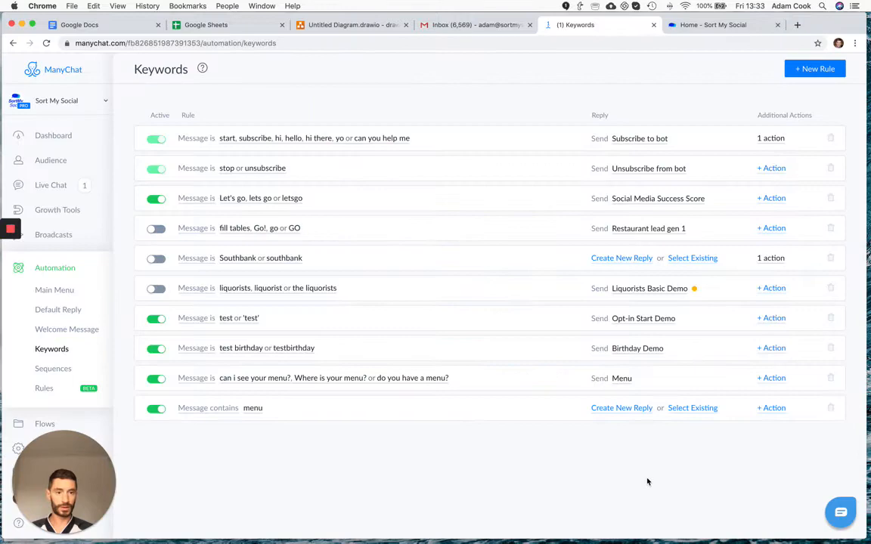
Step: Attach the existing Menu flow as the reply to the "Message contains menu" keyword rule
click(692, 408)
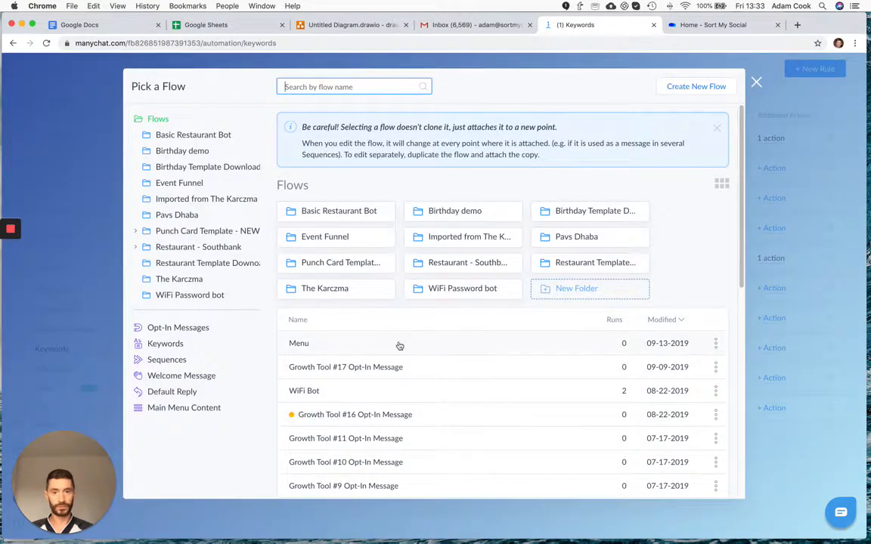
click(398, 344)
click(675, 485)
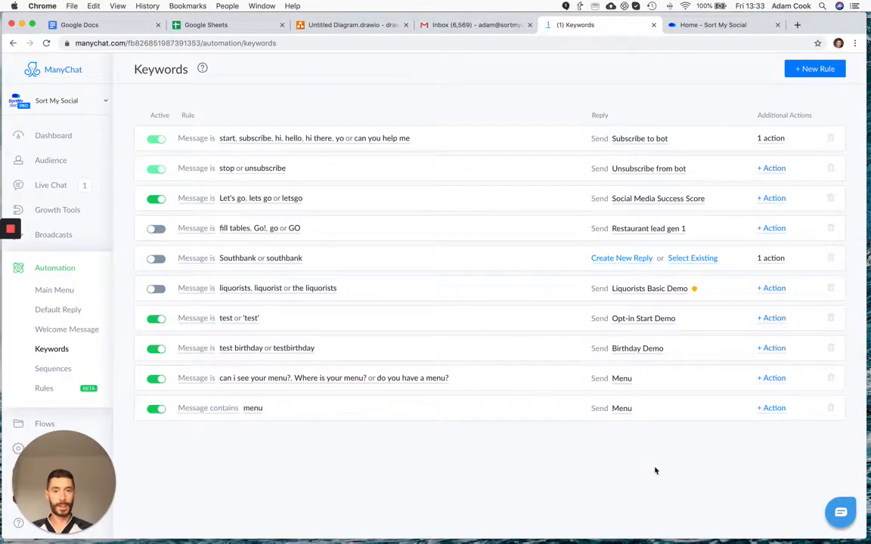
Step: Switch to the Sort My Social website and send its chat bot "where can i find your menu, its not on your page?"
click(750, 31)
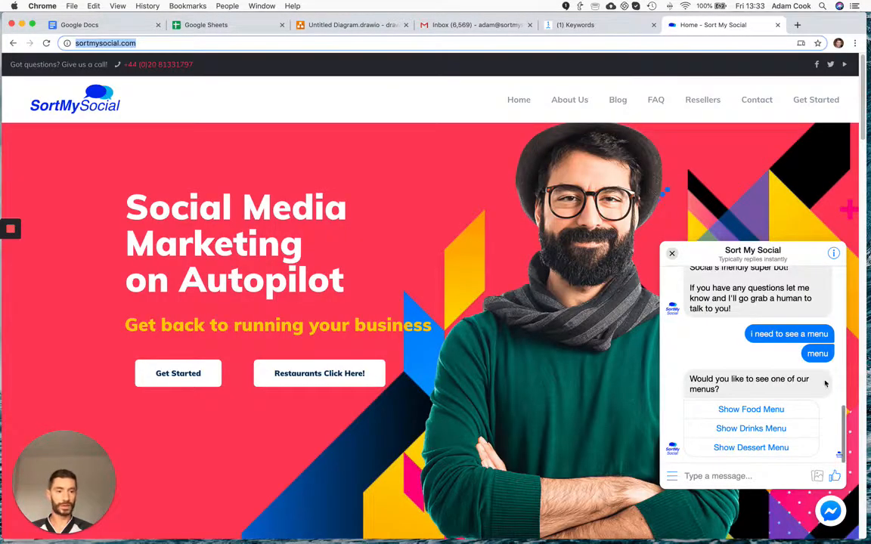
click(698, 477)
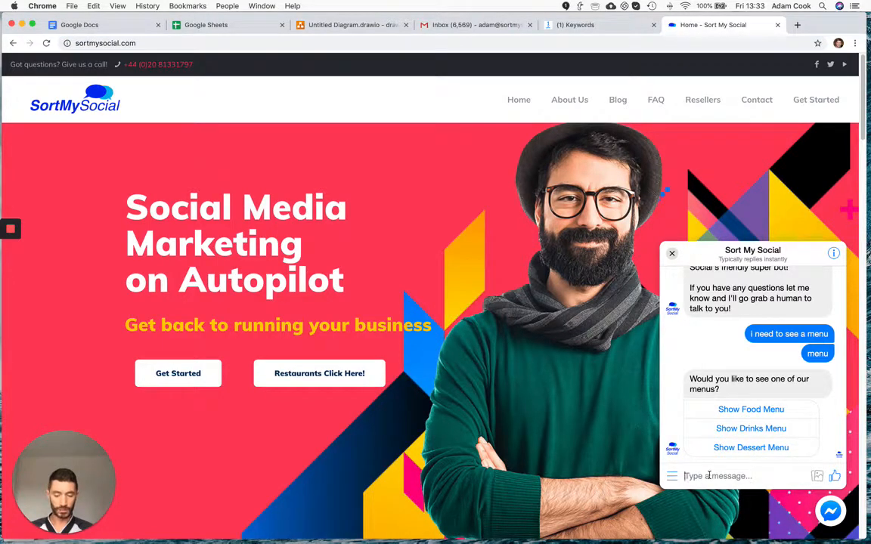
text(wh)
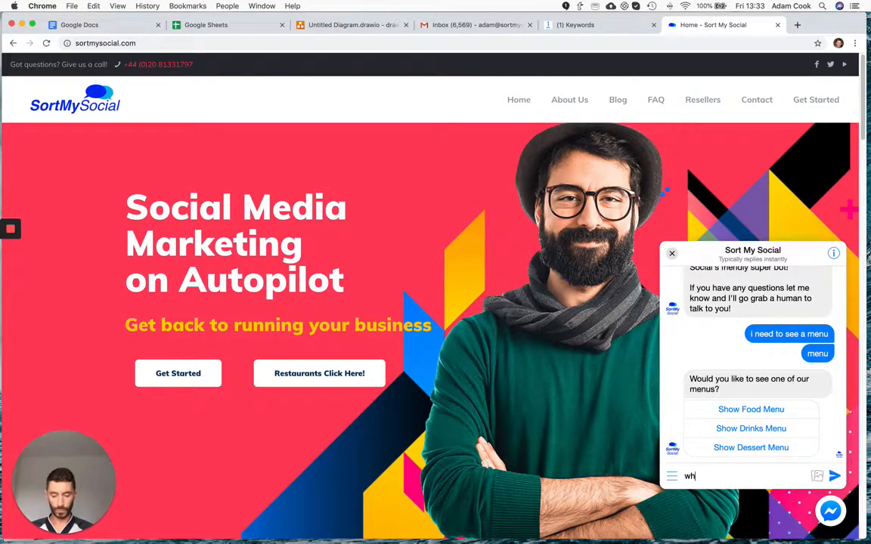
text(ere can i f)
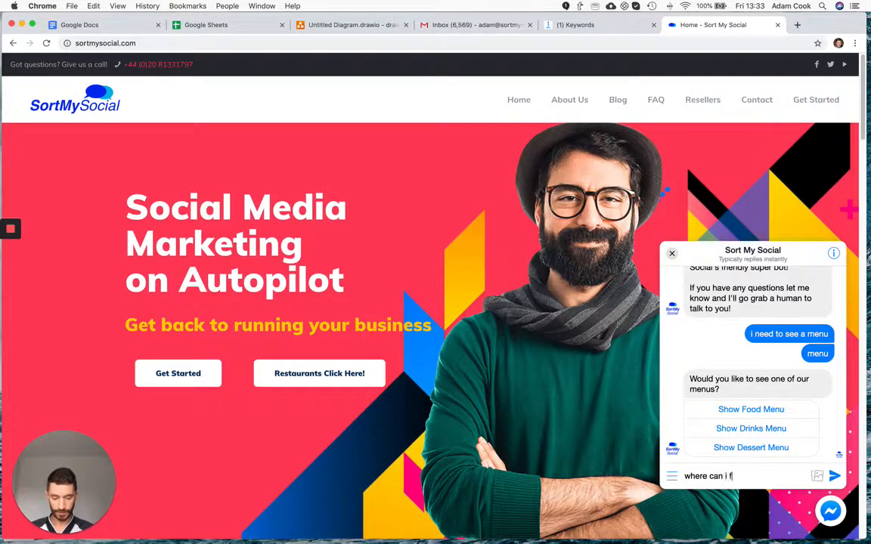
text(ind your menu,)
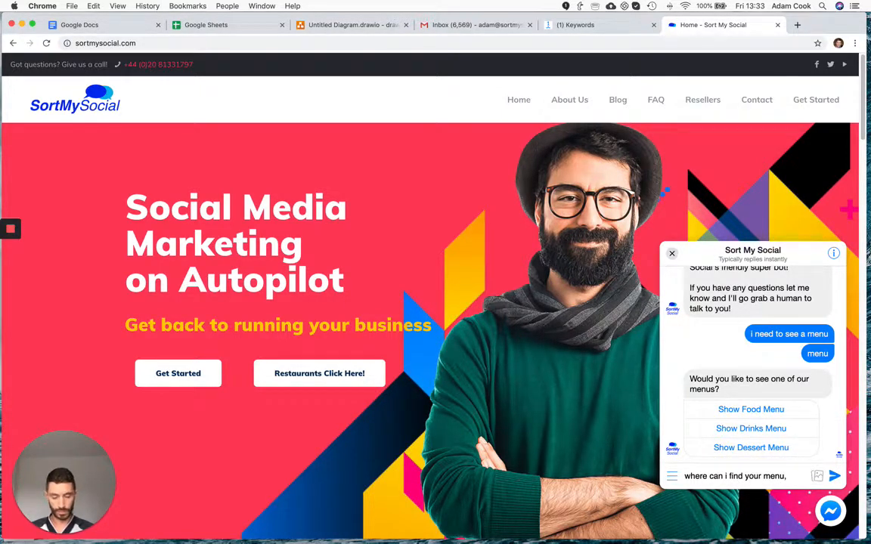
text( its not on)
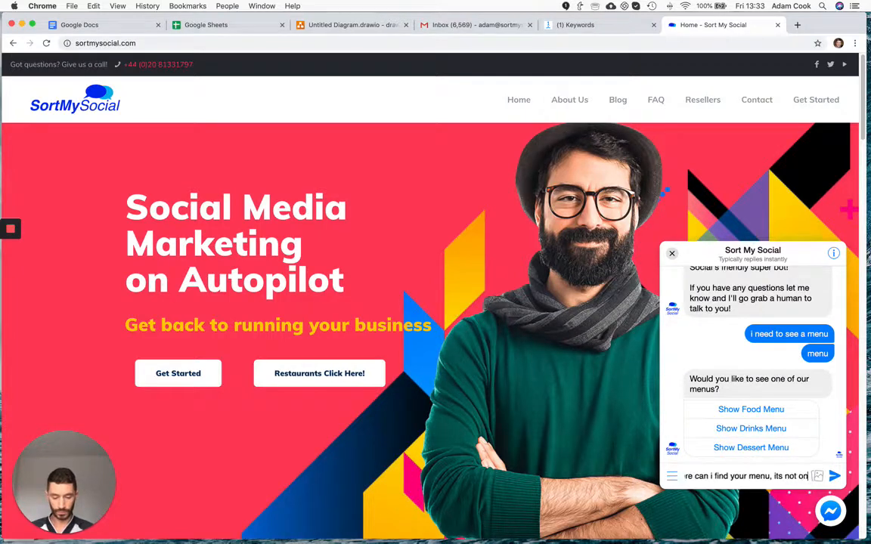
text( your pge)
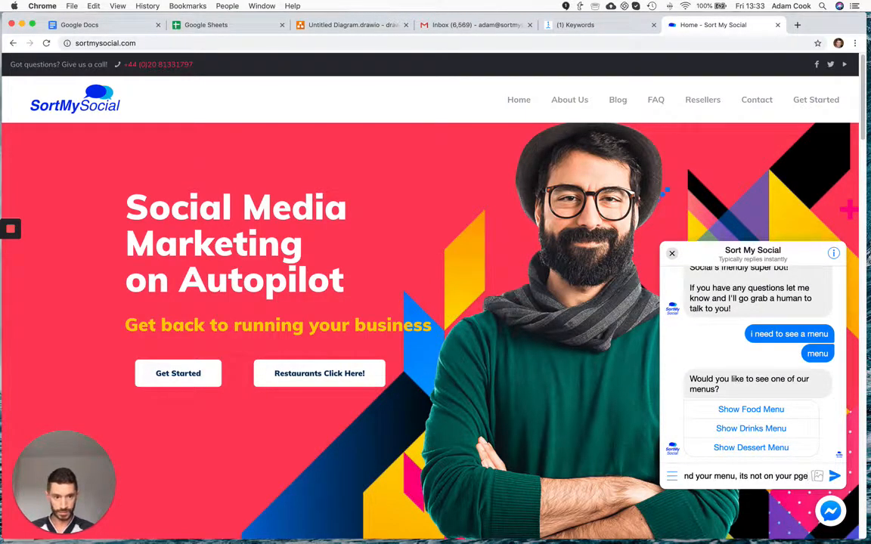
key(BackSpace)
key(BackSpace)
text(age)
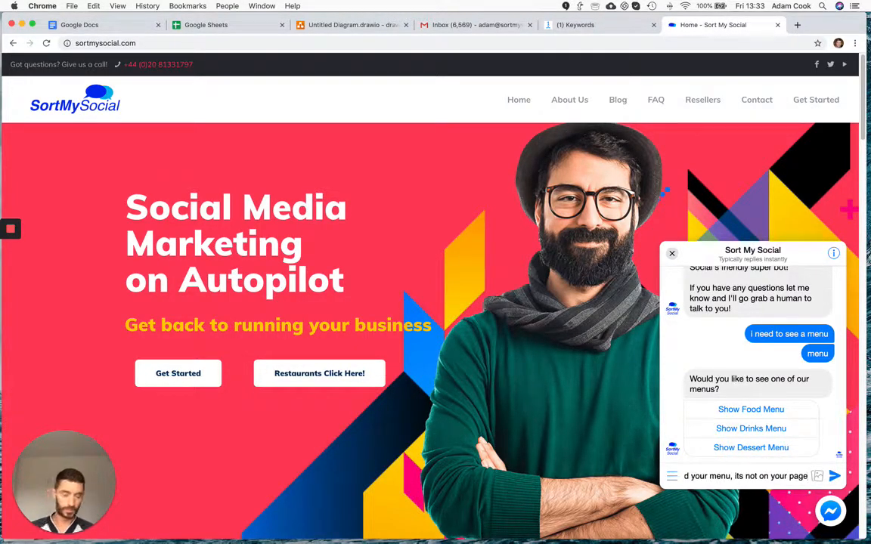
text(?)
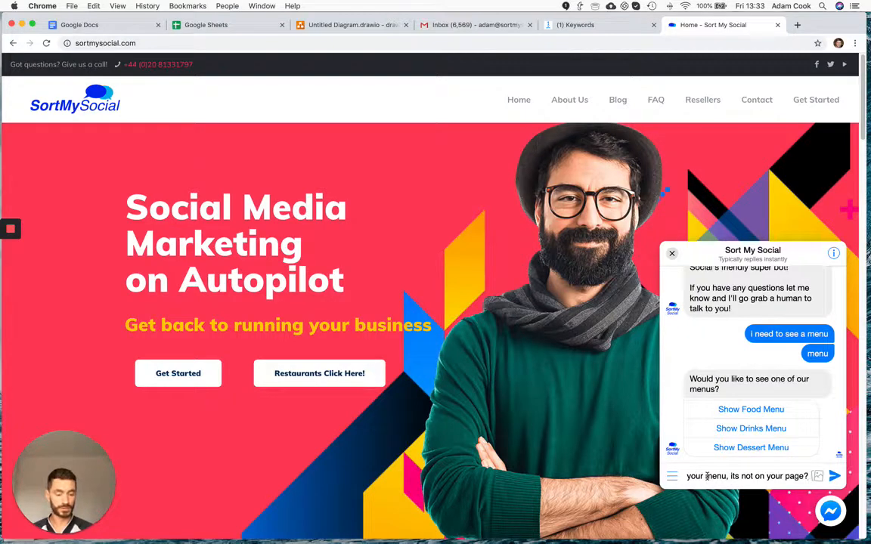
key(Return)
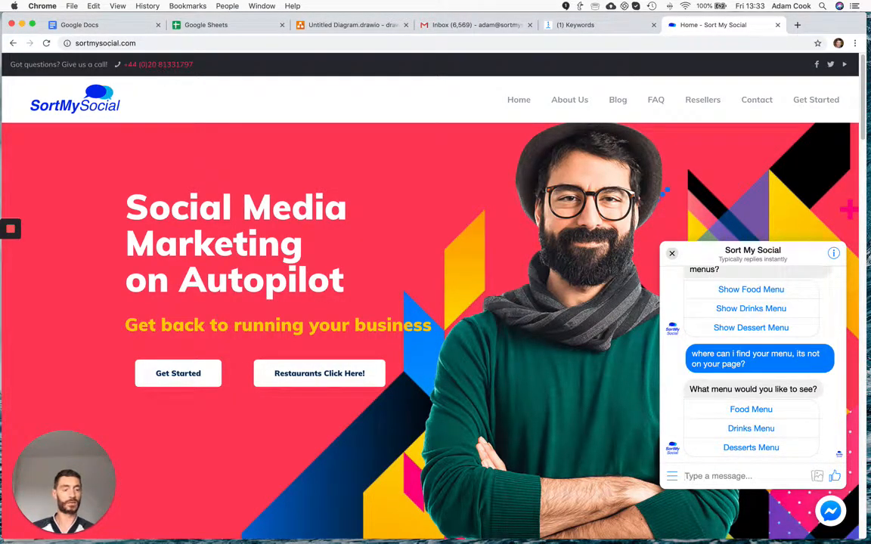
Step: Follow the bot's Food Menu option to the Evening menu link, and return to the ManyChat keyword rules
click(740, 413)
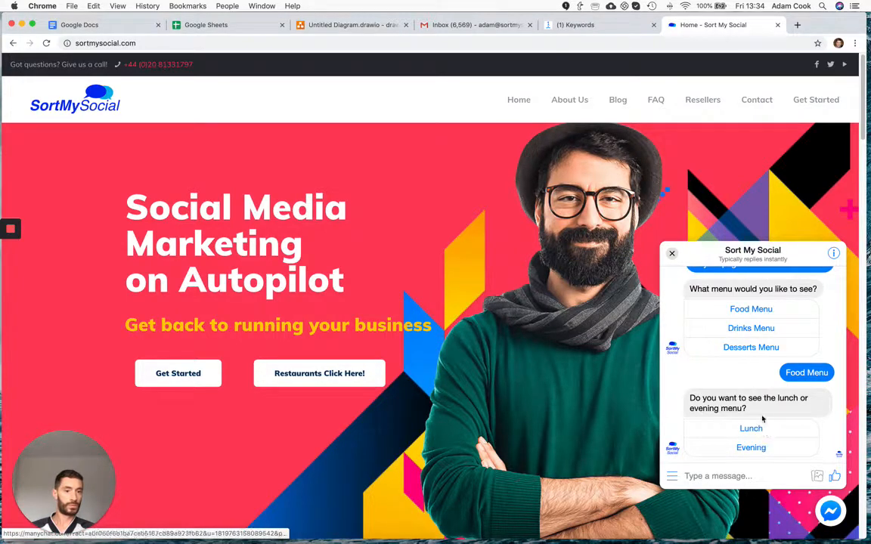
click(761, 451)
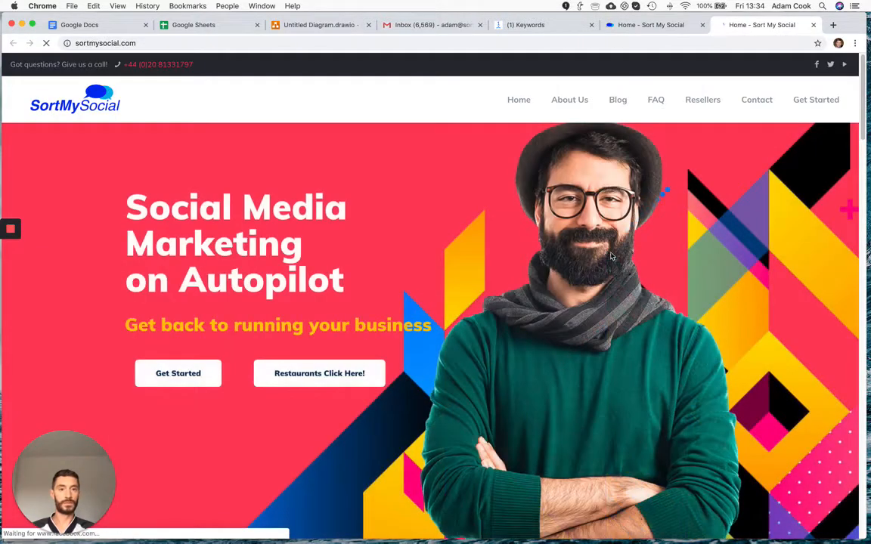
click(528, 25)
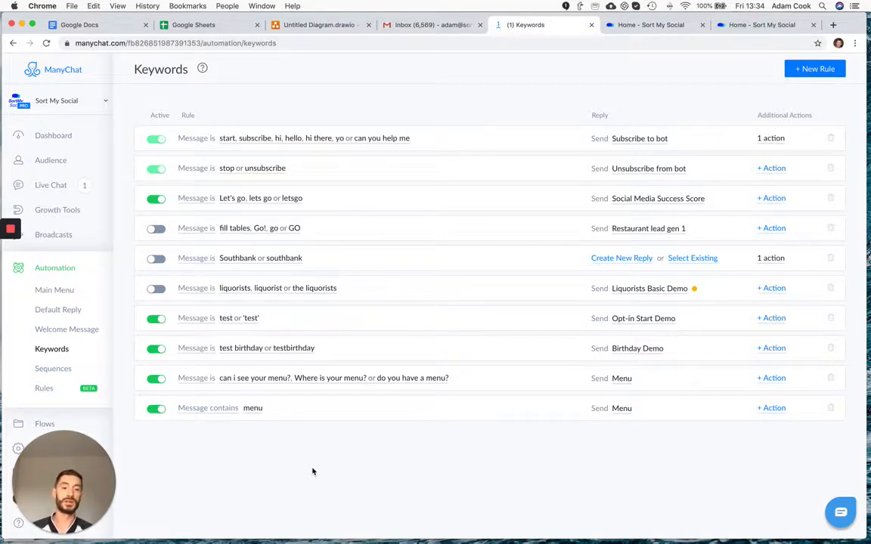
Step: Send the website's chat bot the message "i dont want that i wanted to know if you cater for gluten free?"
click(771, 25)
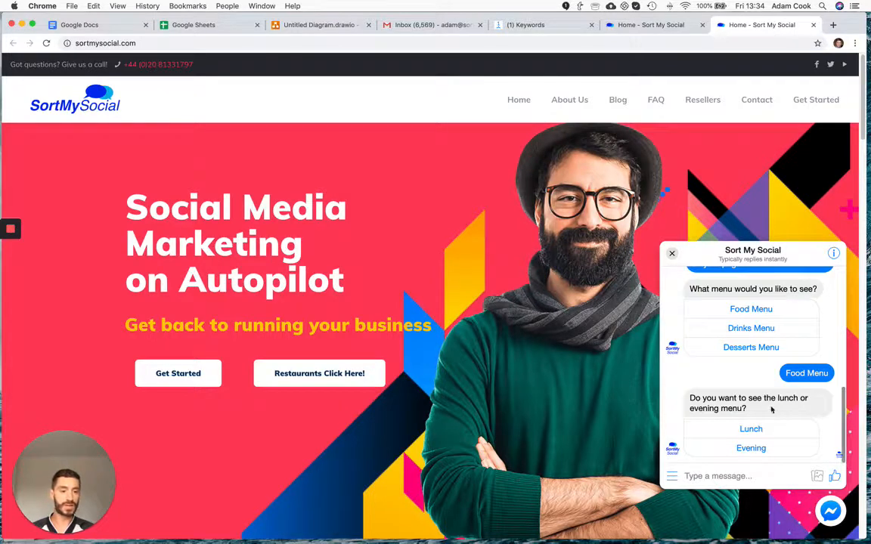
click(726, 476)
text(i dont w)
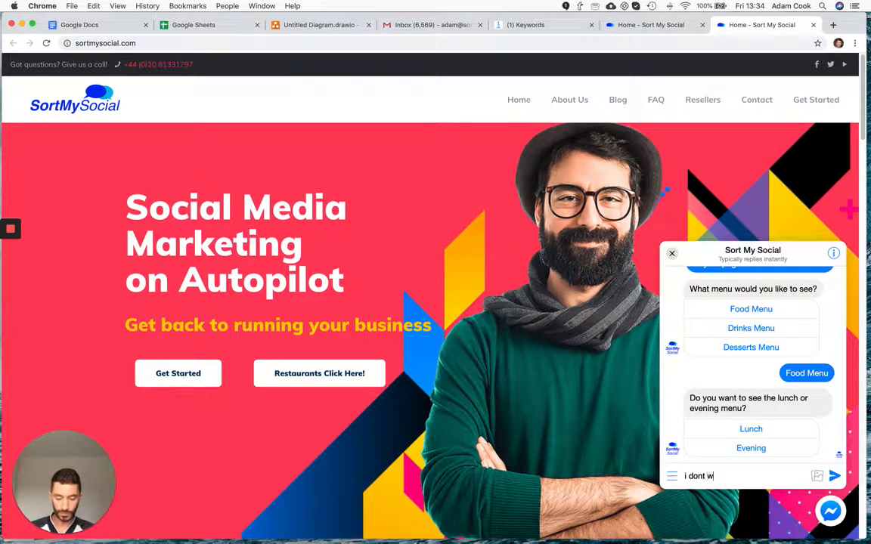
text(ant that i)
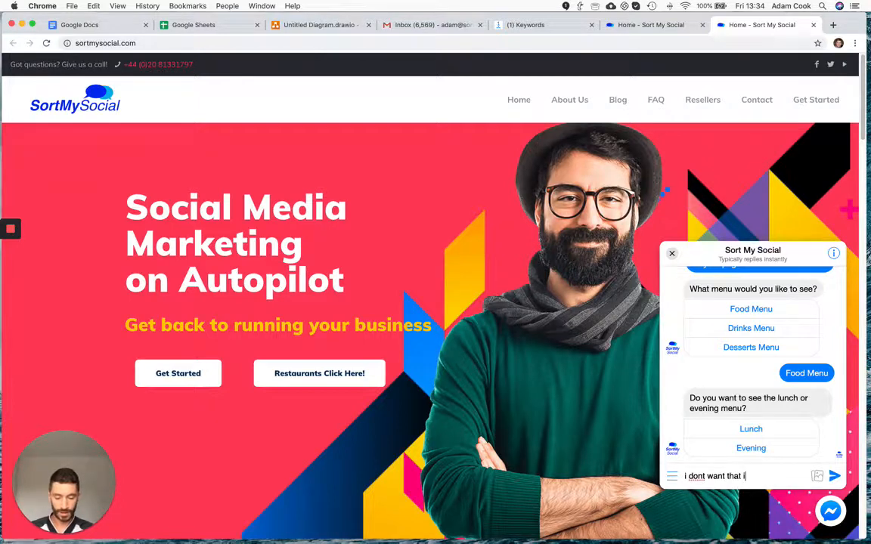
text( wanted to know )
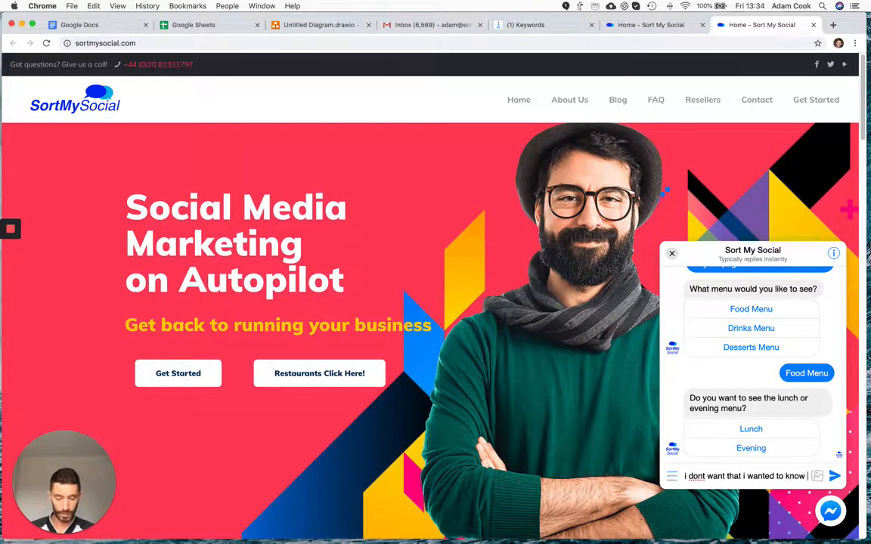
text(if you)
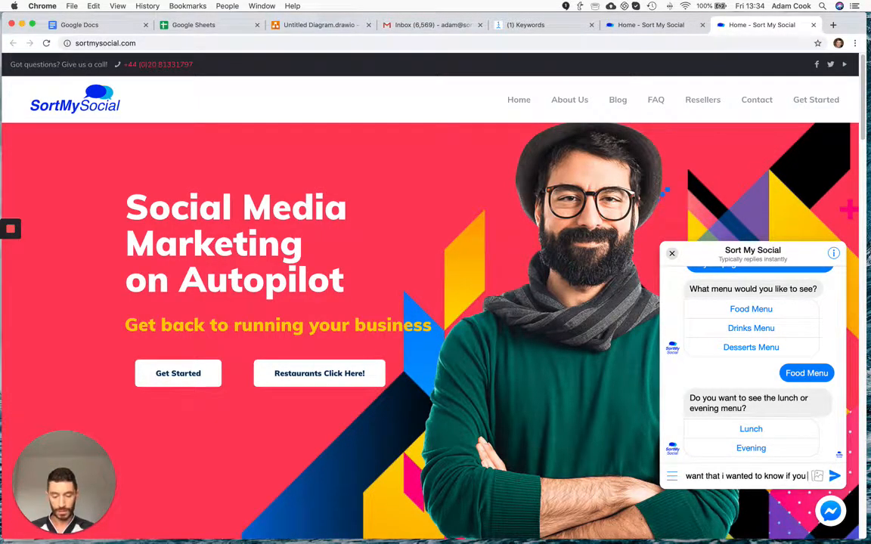
text( cater for d)
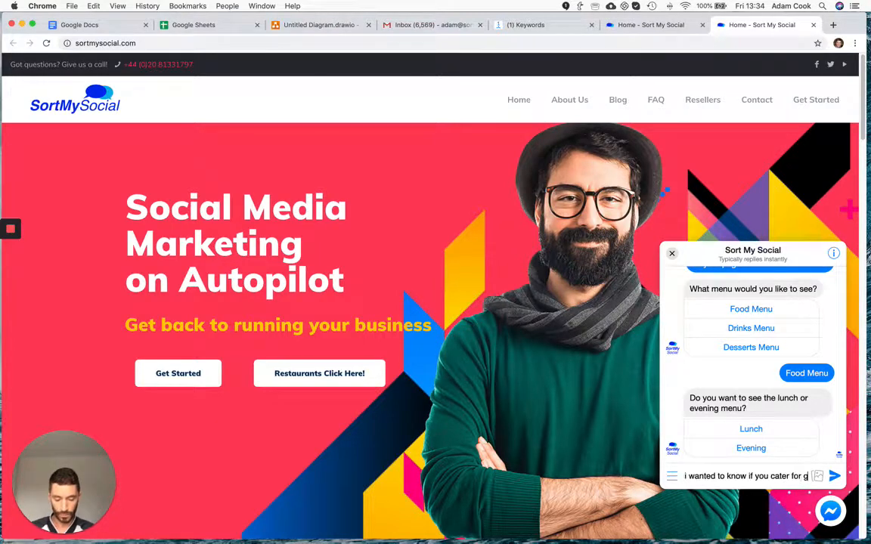
text(luten free)
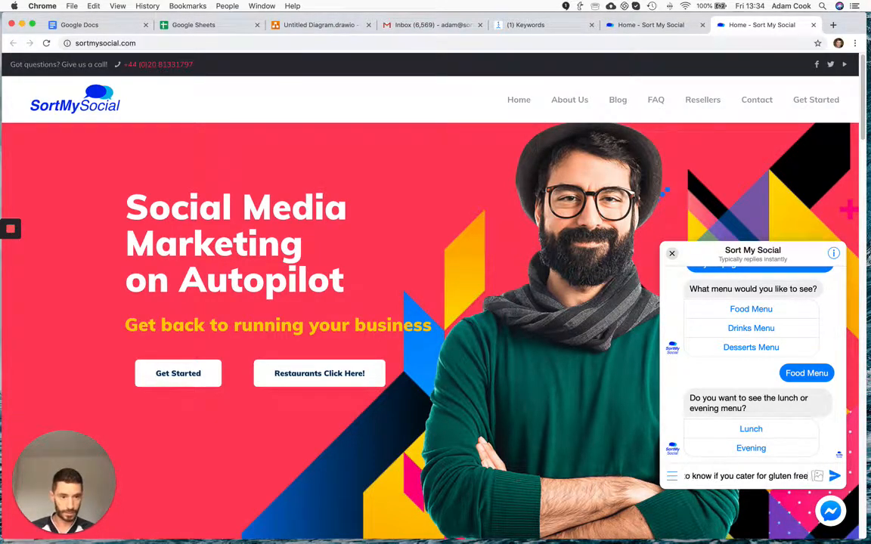
text(?)
key(Return)
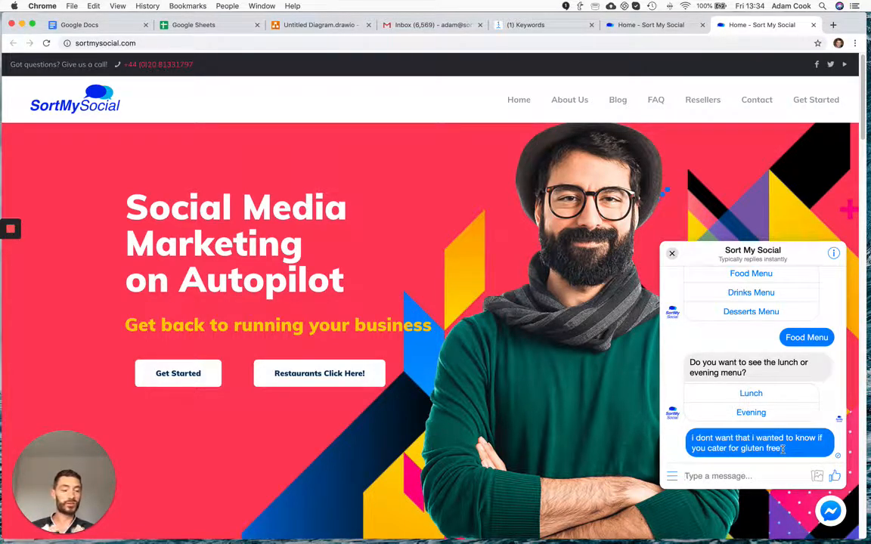
scroll(796, 393, up, 3)
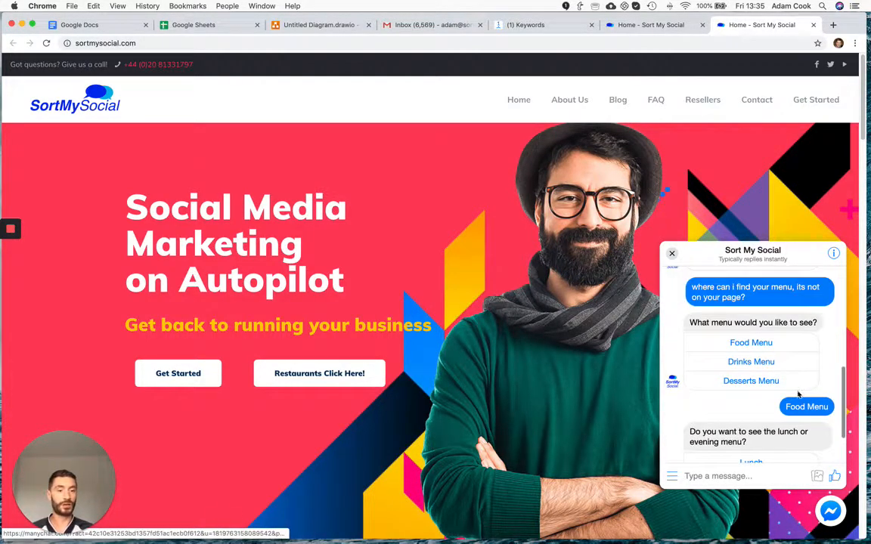
scroll(797, 393, down, 2)
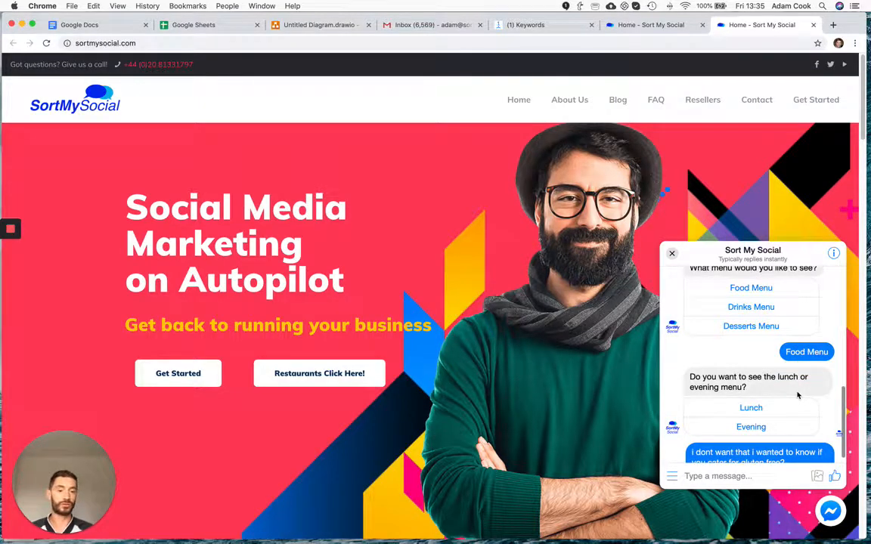
scroll(785, 379, up, 1)
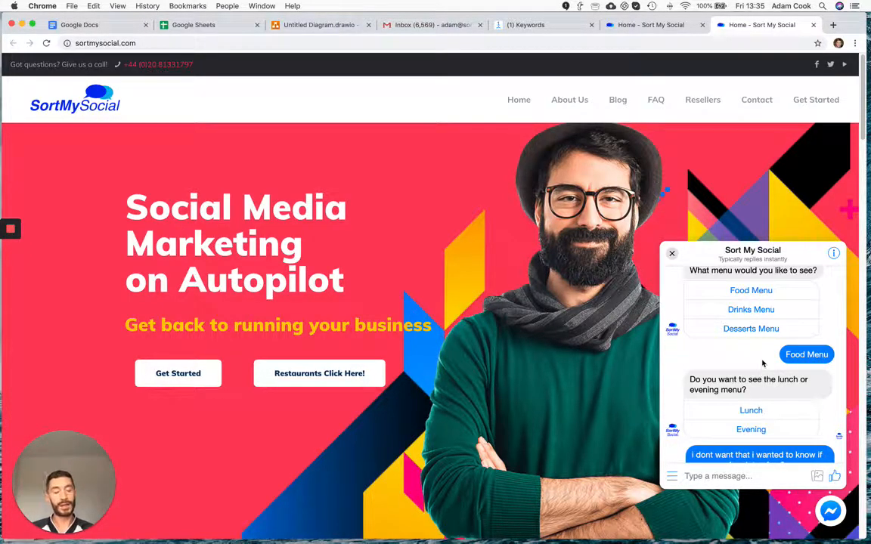
scroll(761, 363, down, 2)
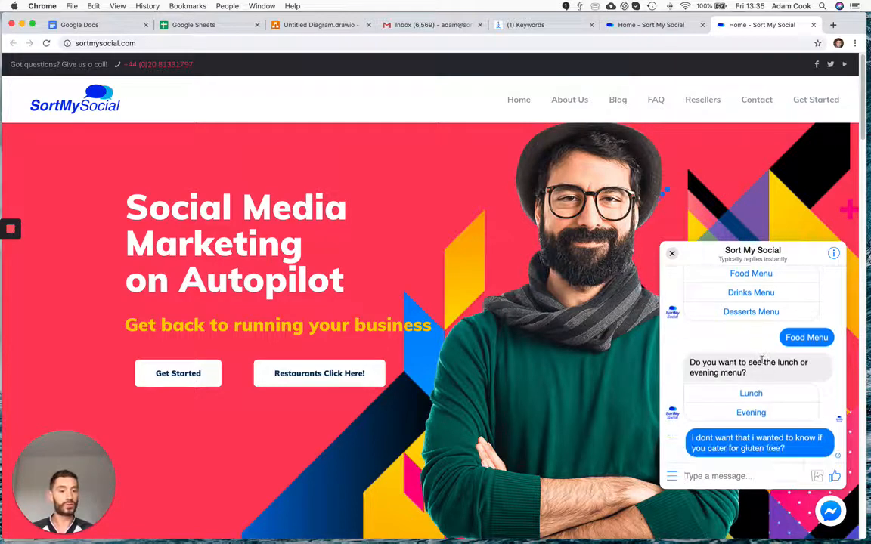